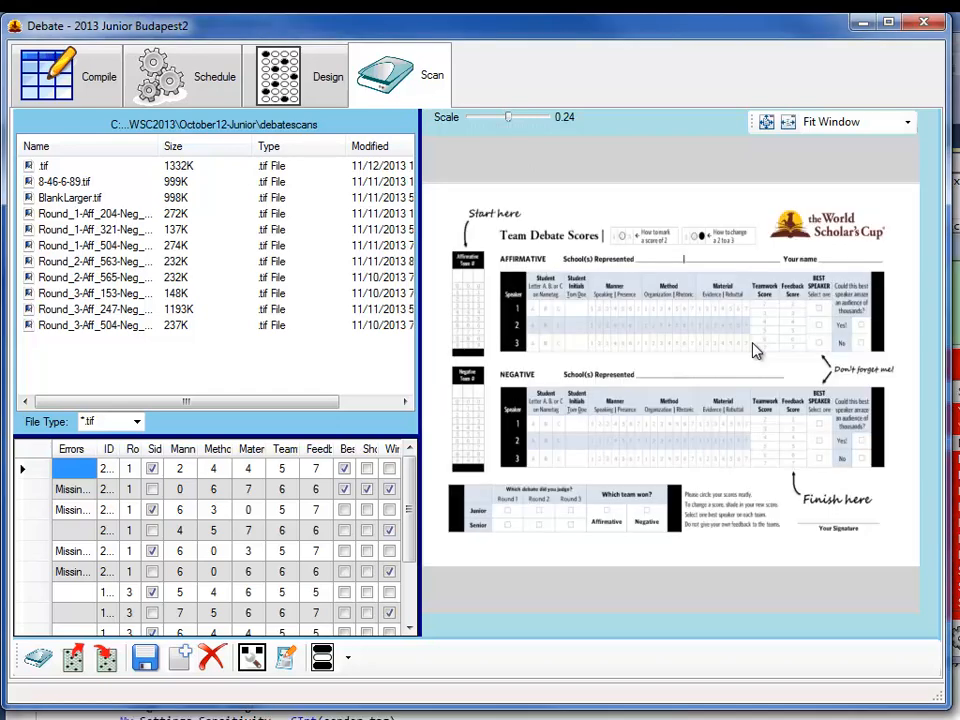
# Preview the scanned score sheets Round_1-Aff_204 and Round_1-Aff_504 and look over the commands available for a scan file.
pyautogui.click(119, 216)
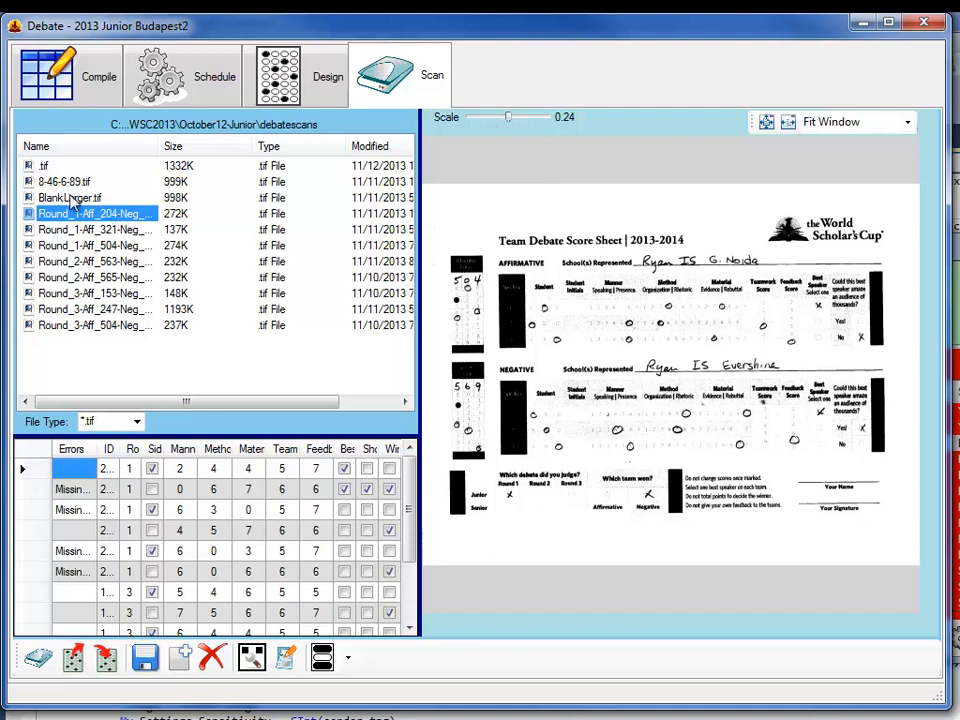
pyautogui.click(91, 247)
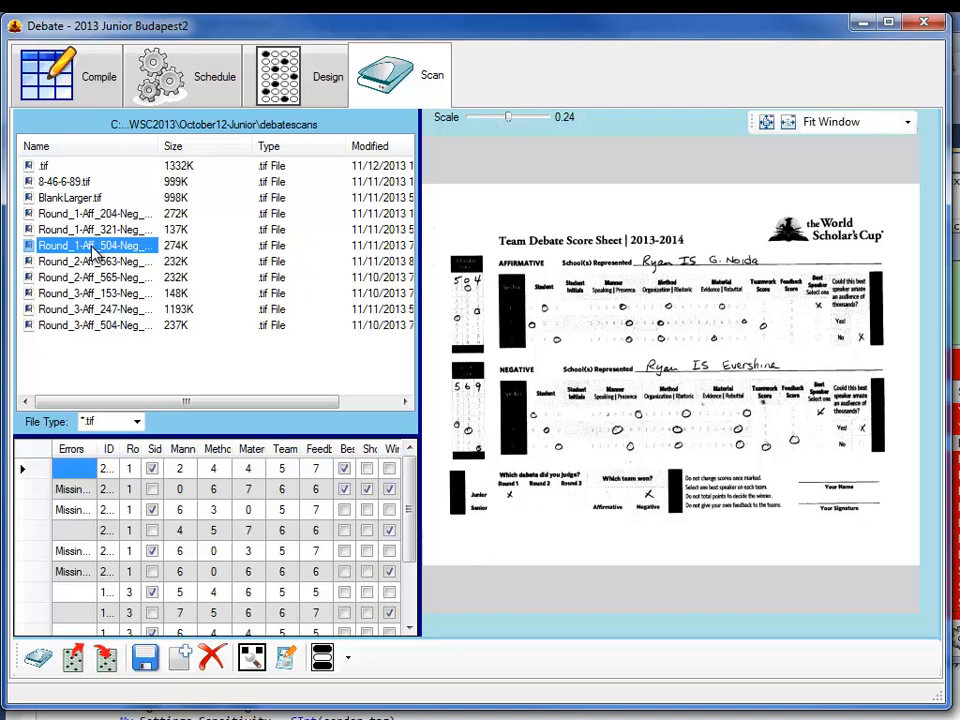
pyautogui.rightClick(92, 250)
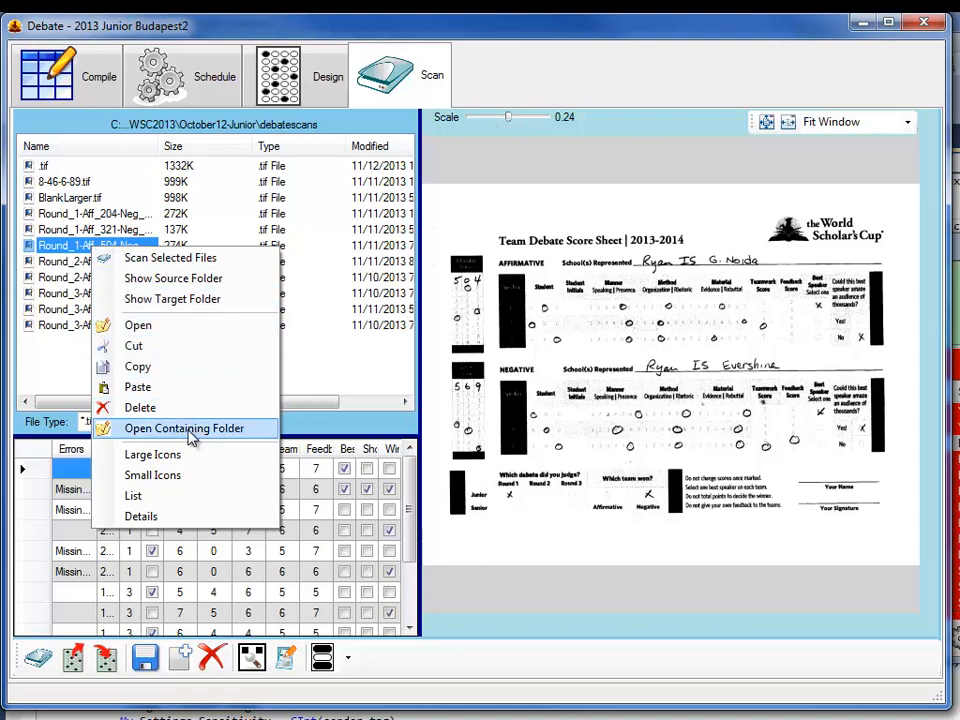
pyautogui.click(300, 360)
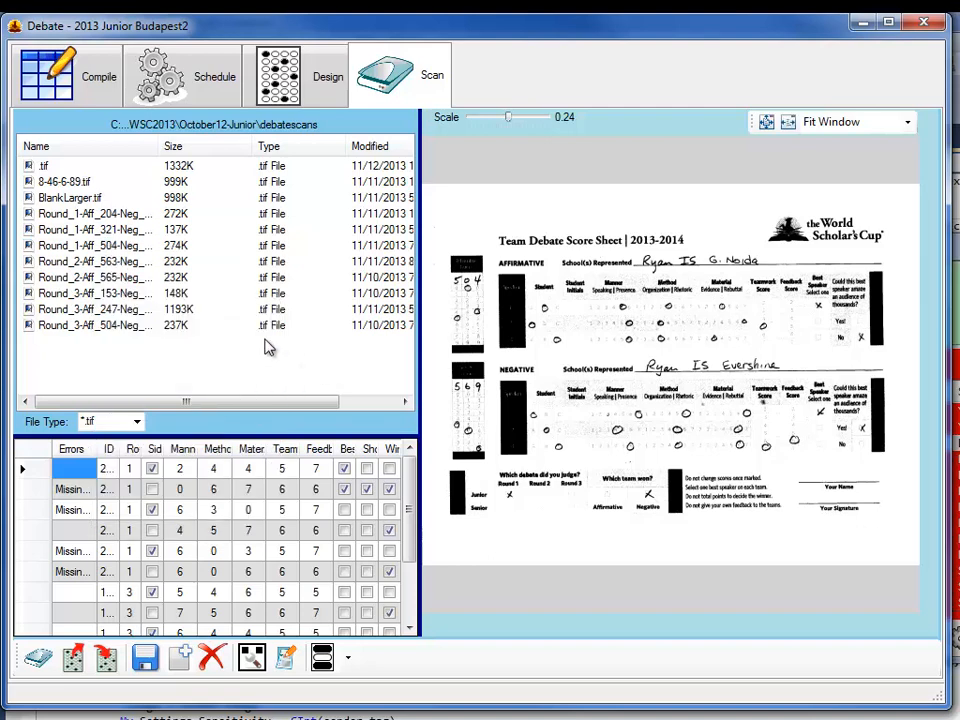
# List the debatescanto source folder, view its containing folder in a file window, and close that window.
pyautogui.click(73, 657)
pyautogui.rightClick(94, 245)
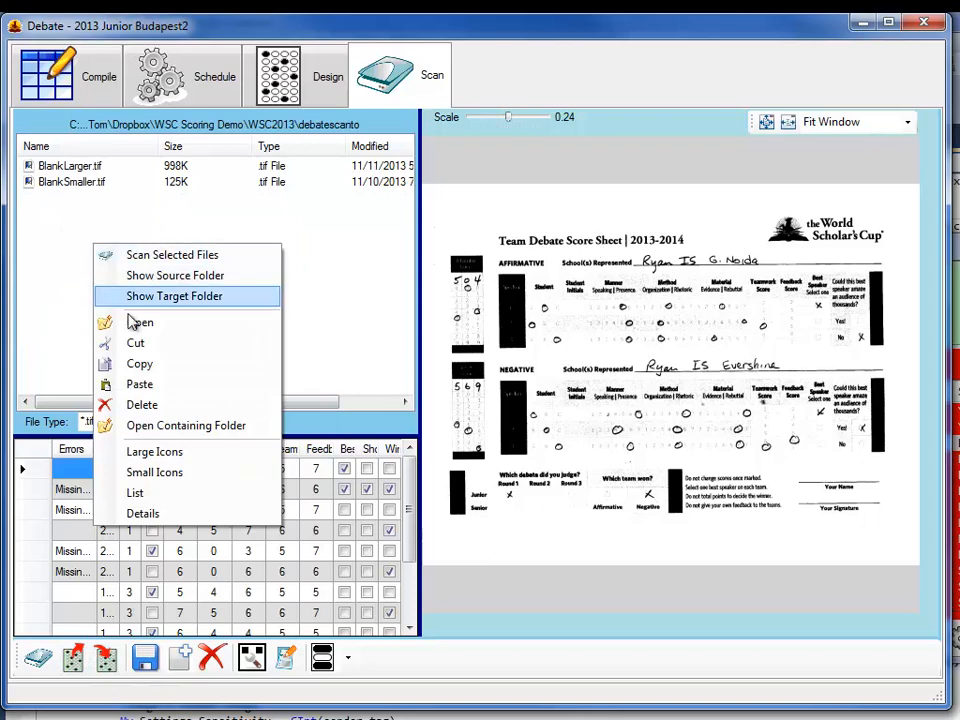
pyautogui.click(143, 425)
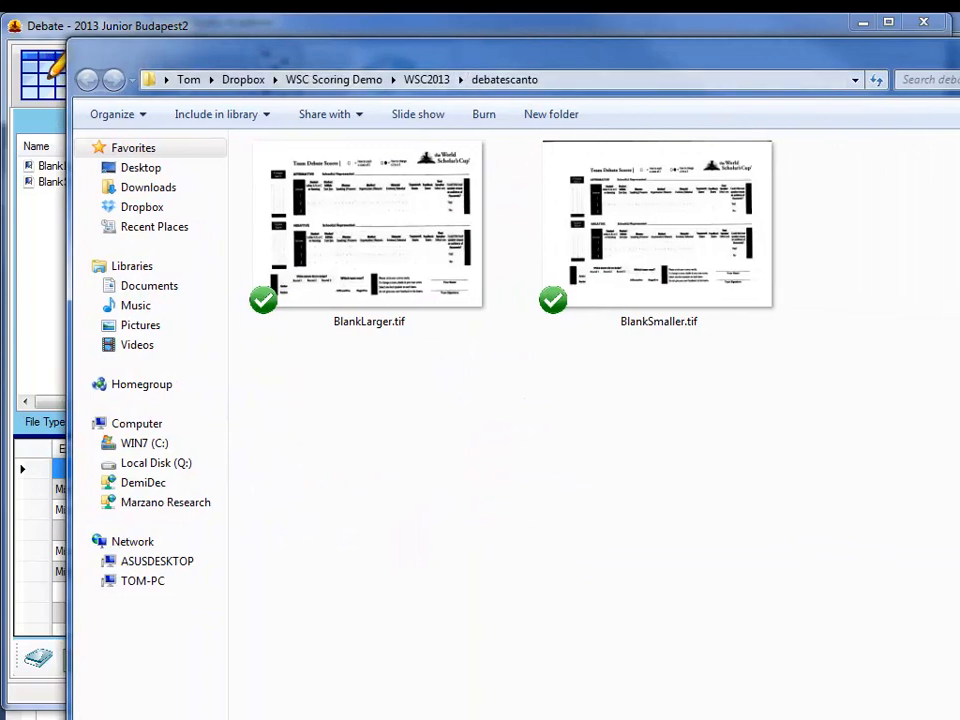
pyautogui.moveTo(959, 719); pyautogui.dragTo(867, 674)
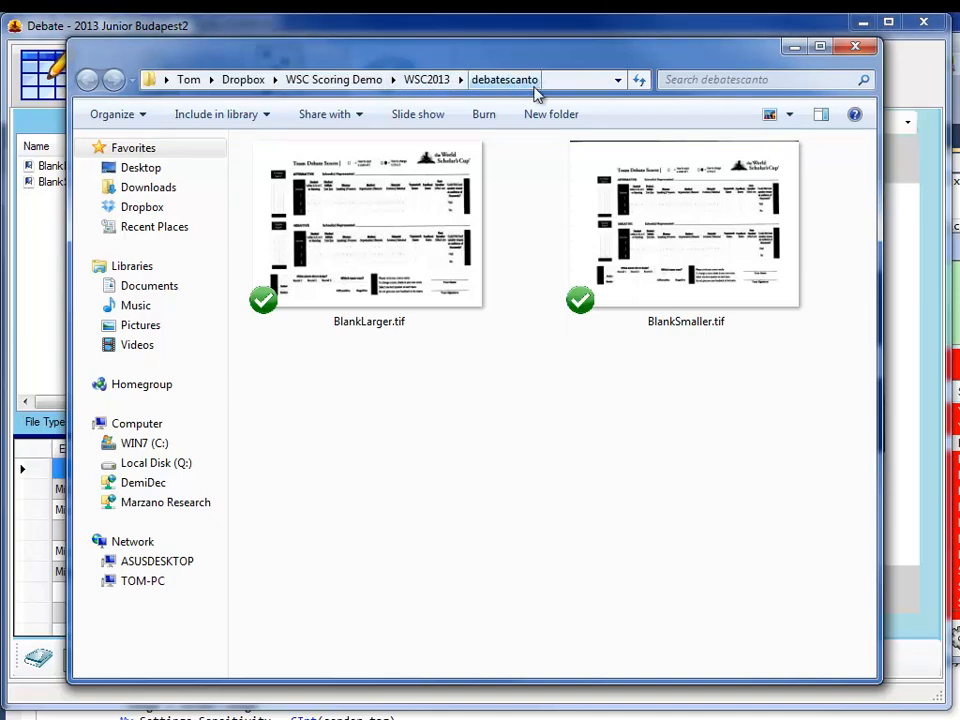
pyautogui.moveTo(536, 71); pyautogui.dragTo(513, 67)
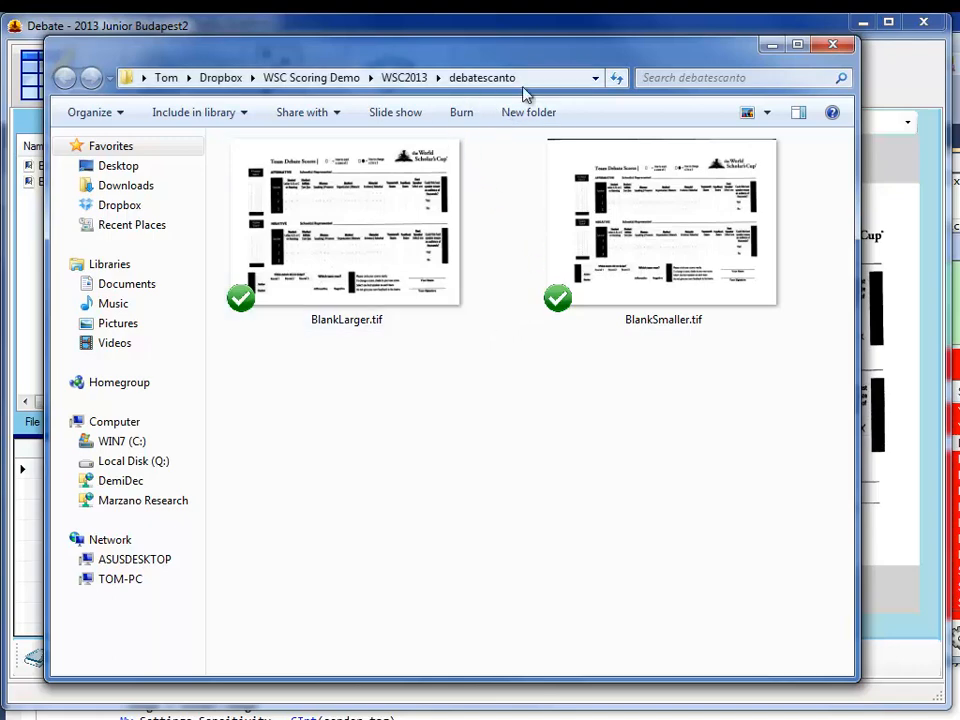
pyautogui.click(833, 48)
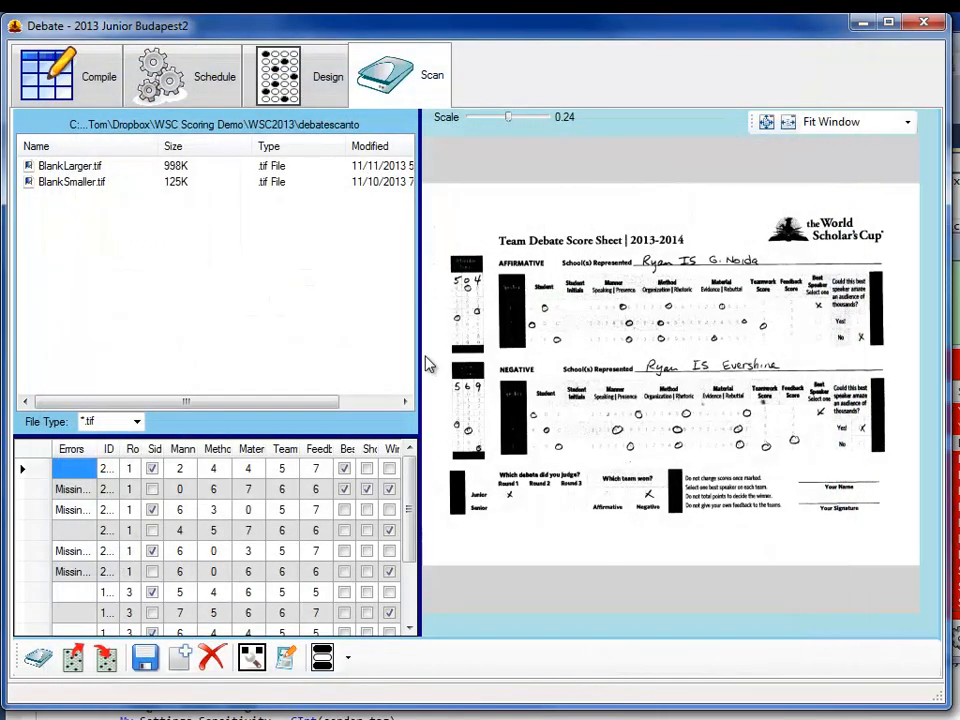
# Widen the file list, list the target folder debatescans, and open it in a file window with the Details view.
pyautogui.moveTo(422, 352); pyautogui.dragTo(462, 370)
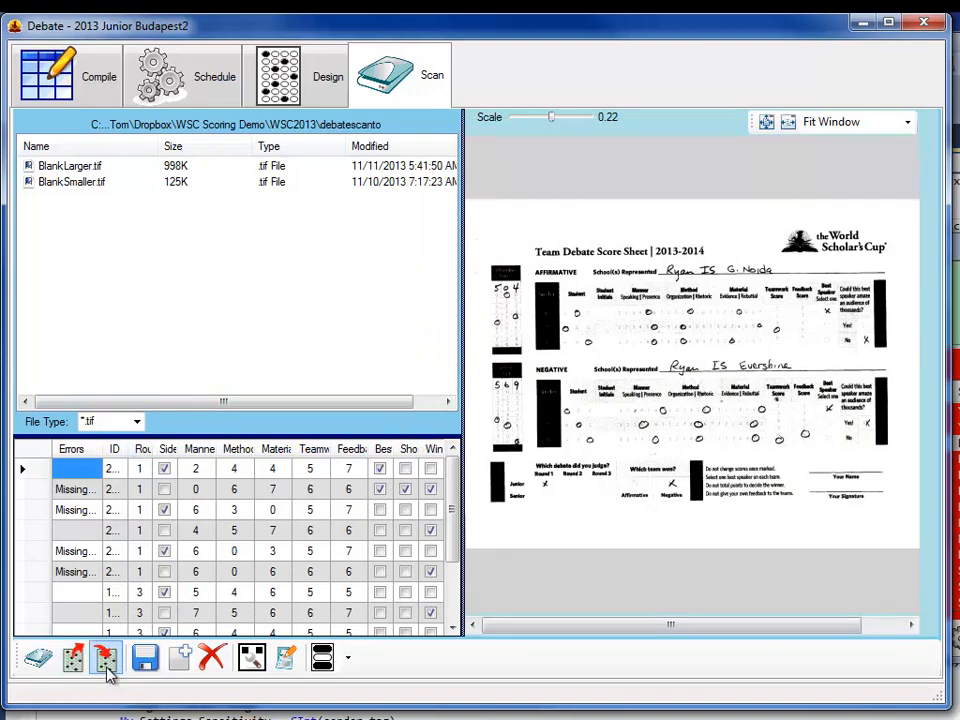
pyautogui.click(108, 670)
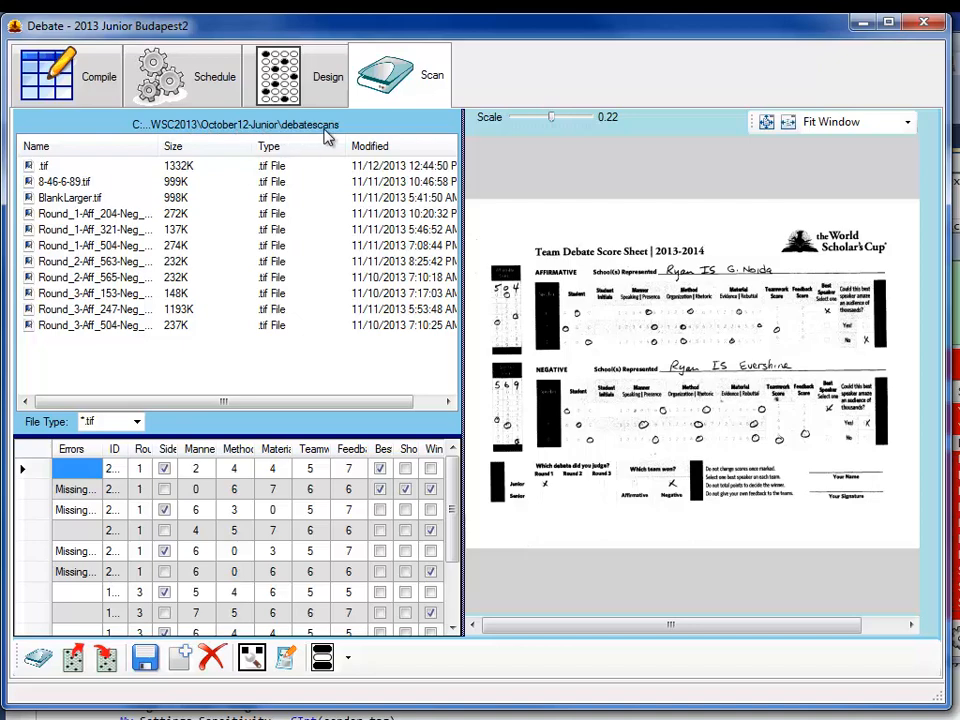
pyautogui.rightClick(285, 262)
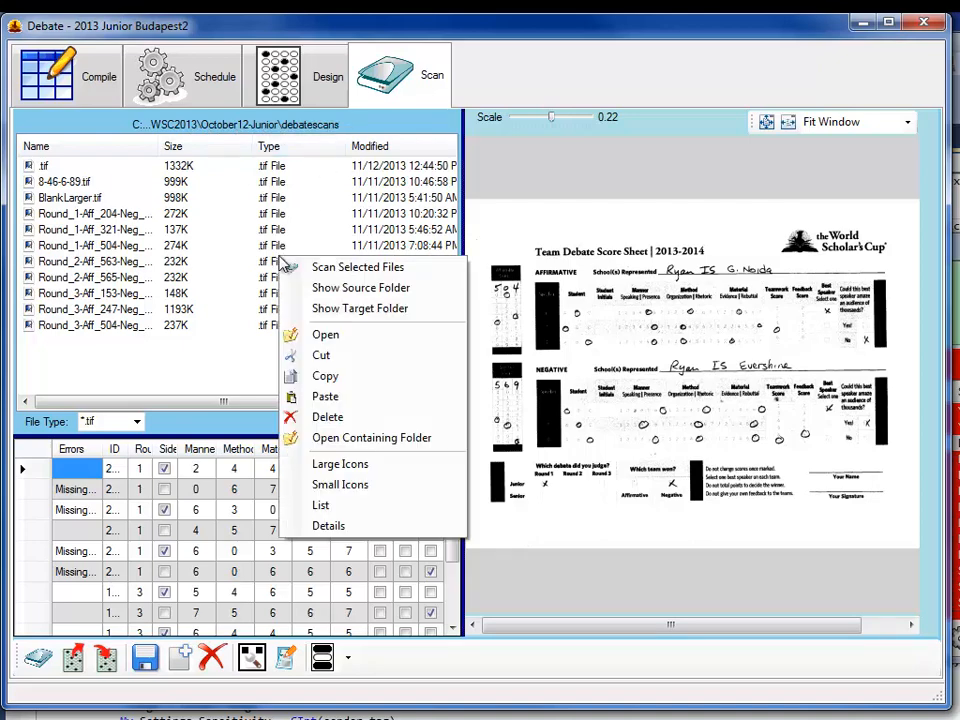
pyautogui.click(318, 438)
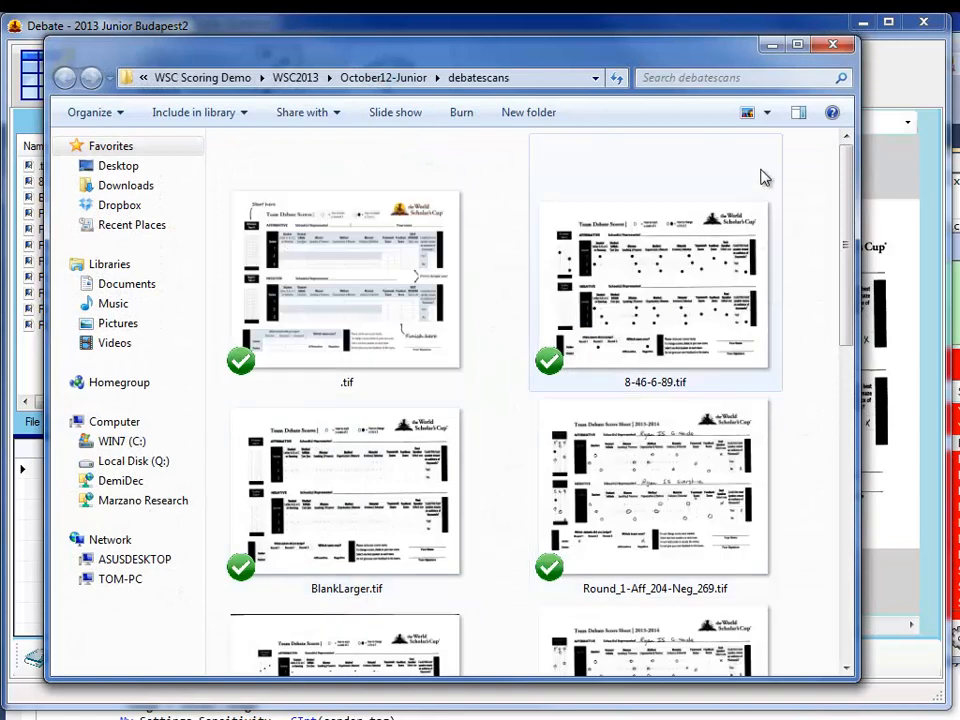
pyautogui.click(767, 112)
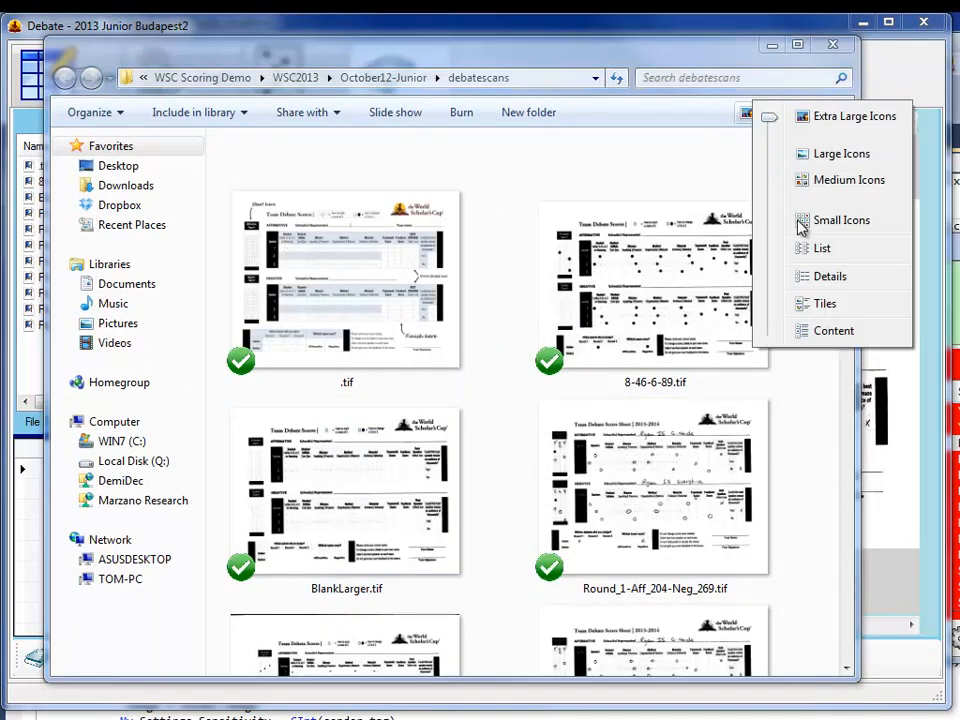
pyautogui.click(806, 277)
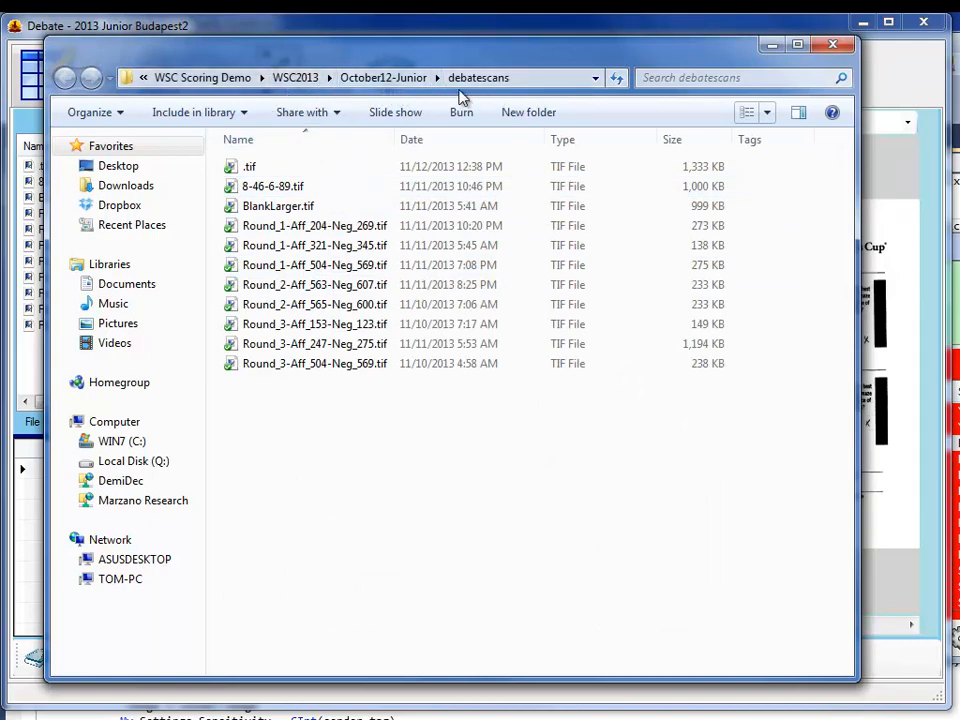
# Examine the October12-Junior folder with its reports, Certificates and debatescans subfolders, and close the file window.
pyautogui.click(375, 78)
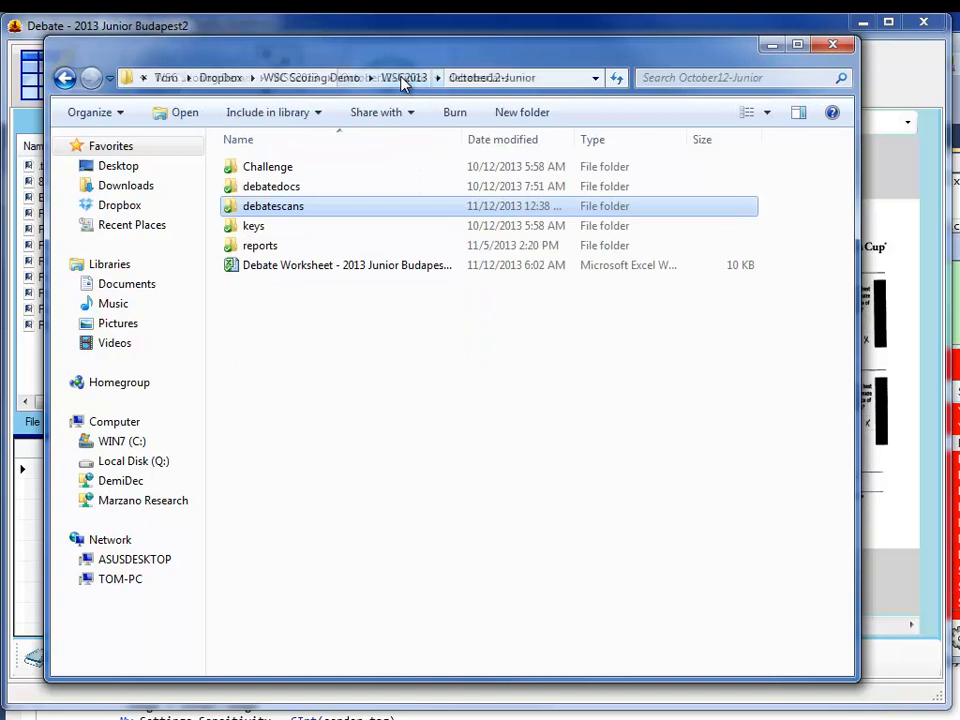
pyautogui.click(274, 170)
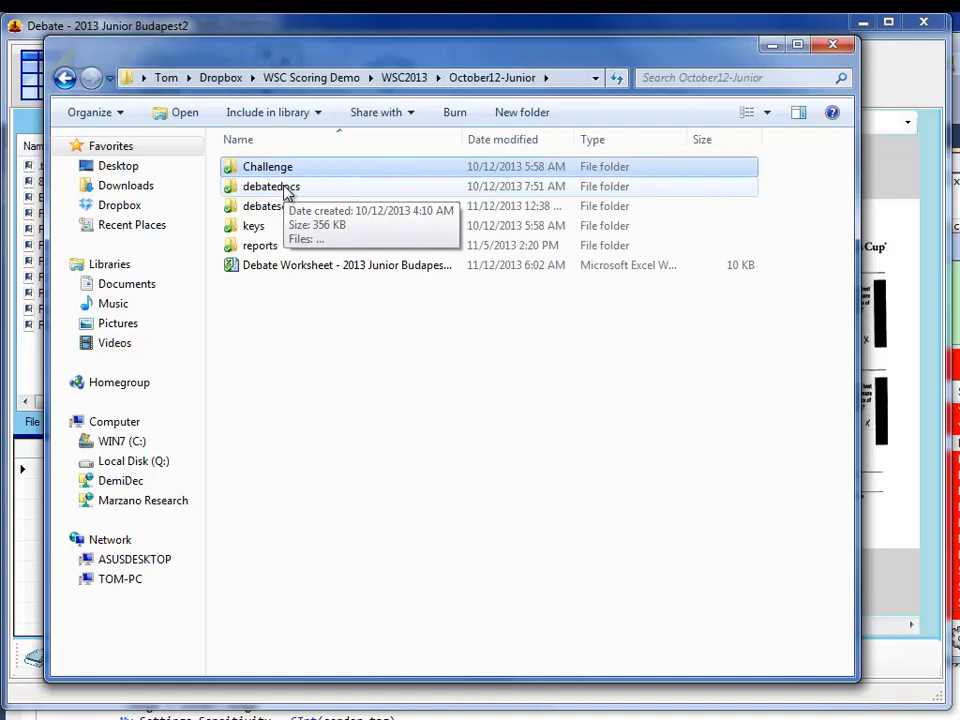
pyautogui.doubleClick(272, 248)
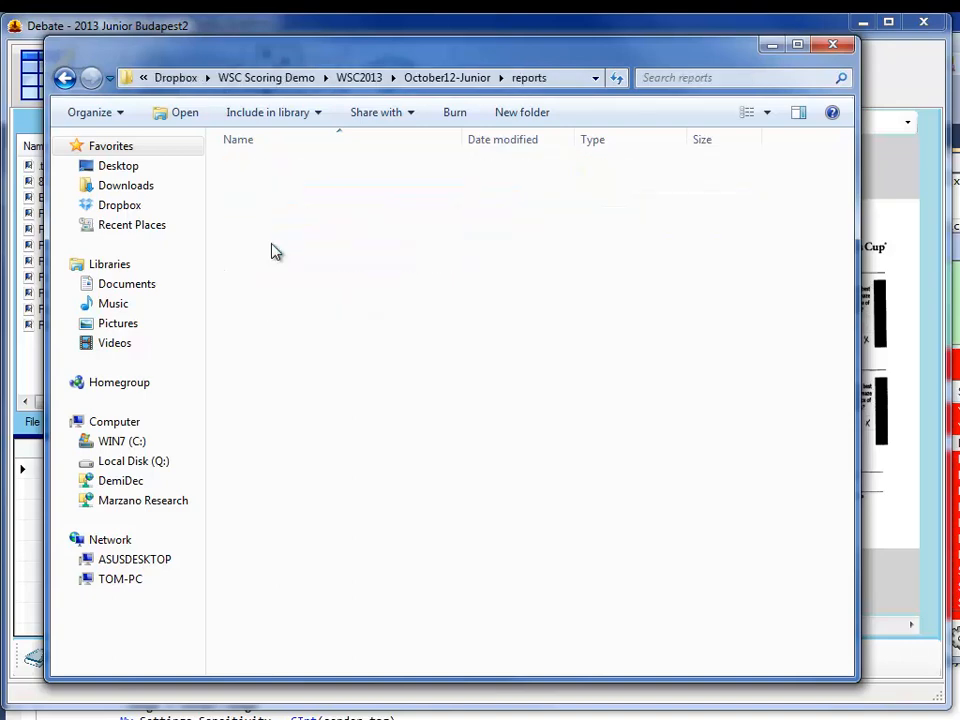
pyautogui.click(278, 205)
pyautogui.doubleClick(278, 205)
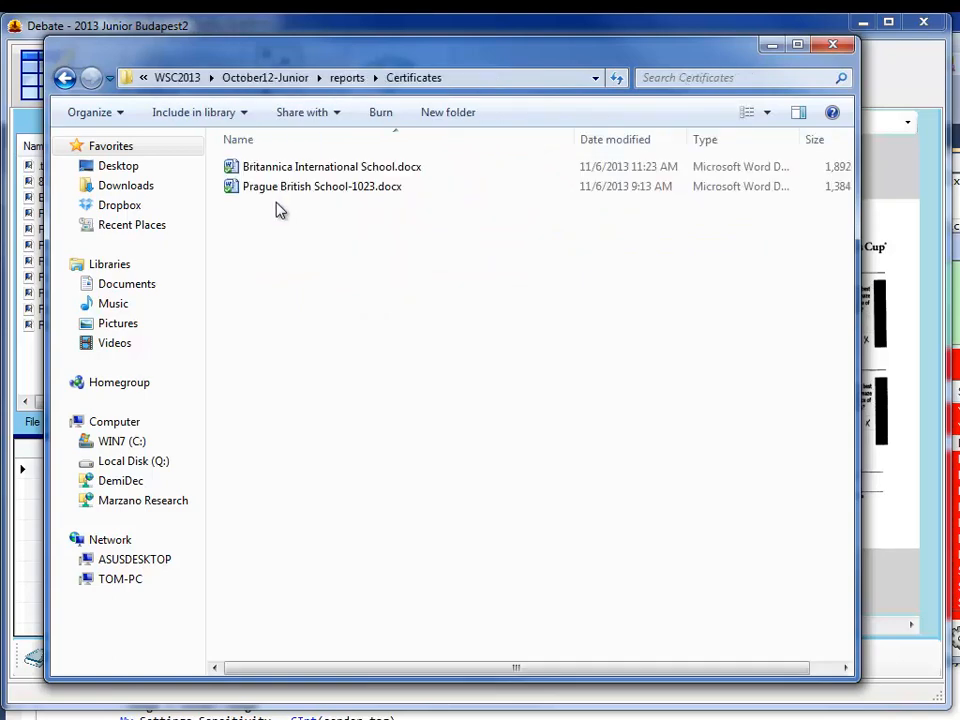
pyautogui.click(64, 80)
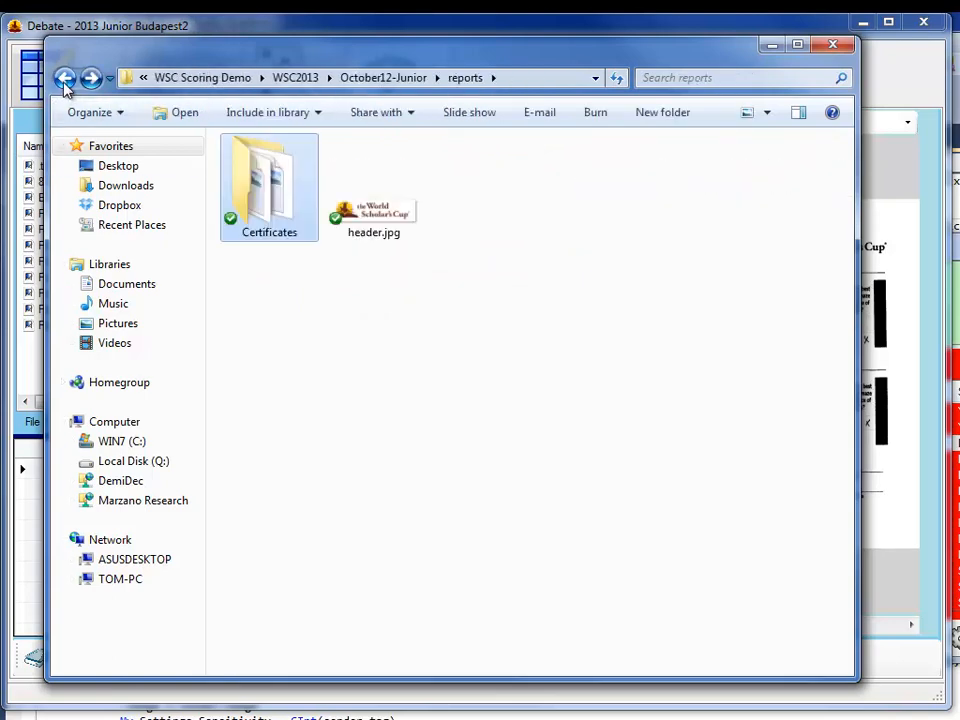
pyautogui.click(64, 80)
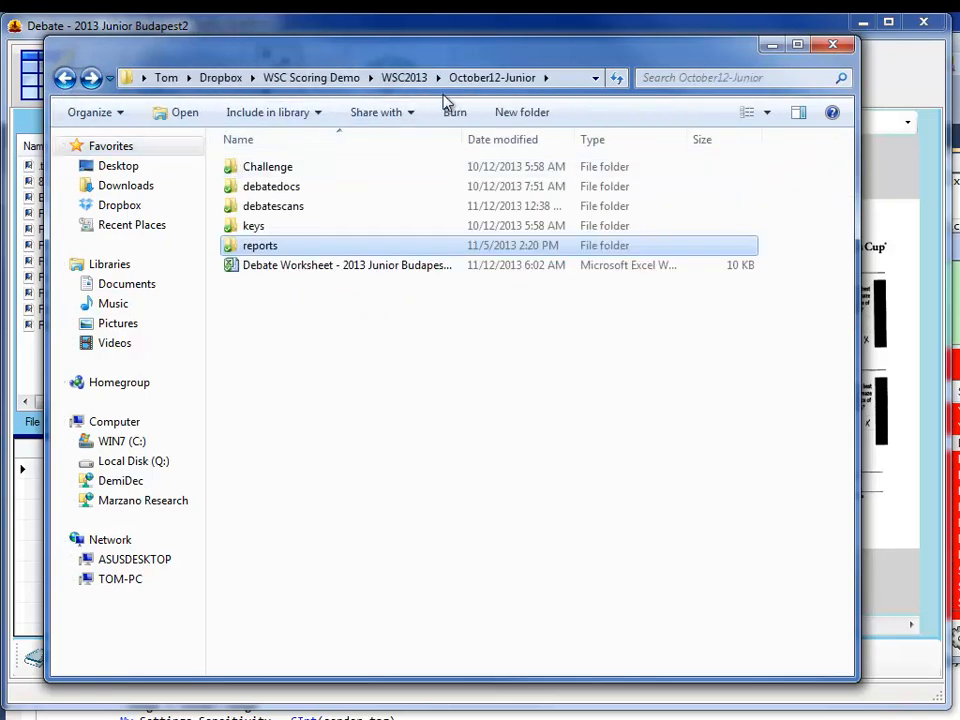
pyautogui.doubleClick(275, 217)
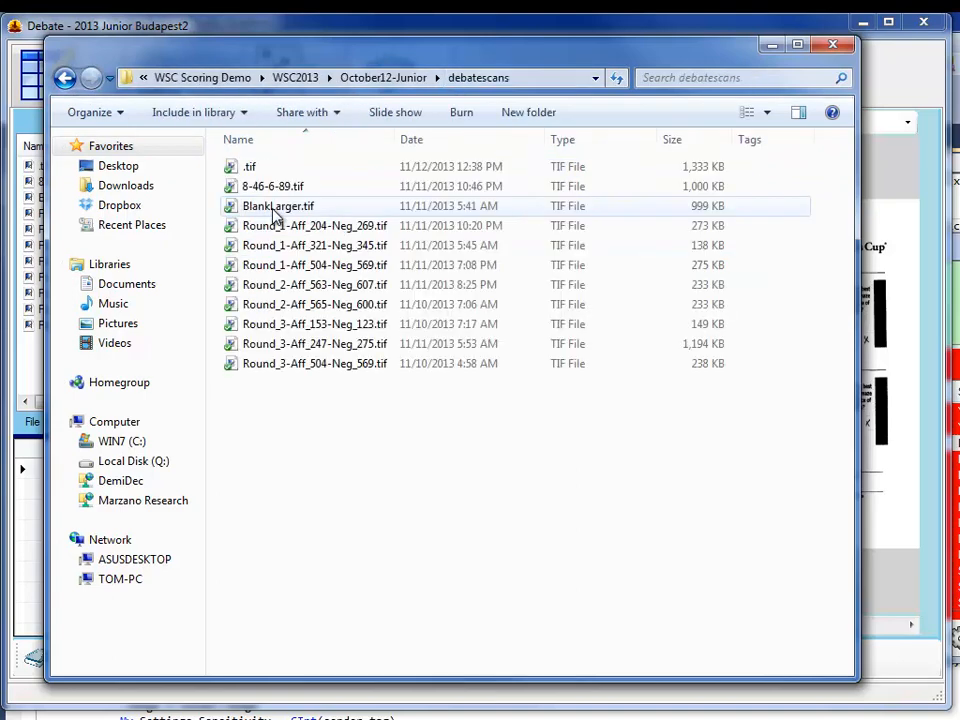
pyautogui.click(832, 44)
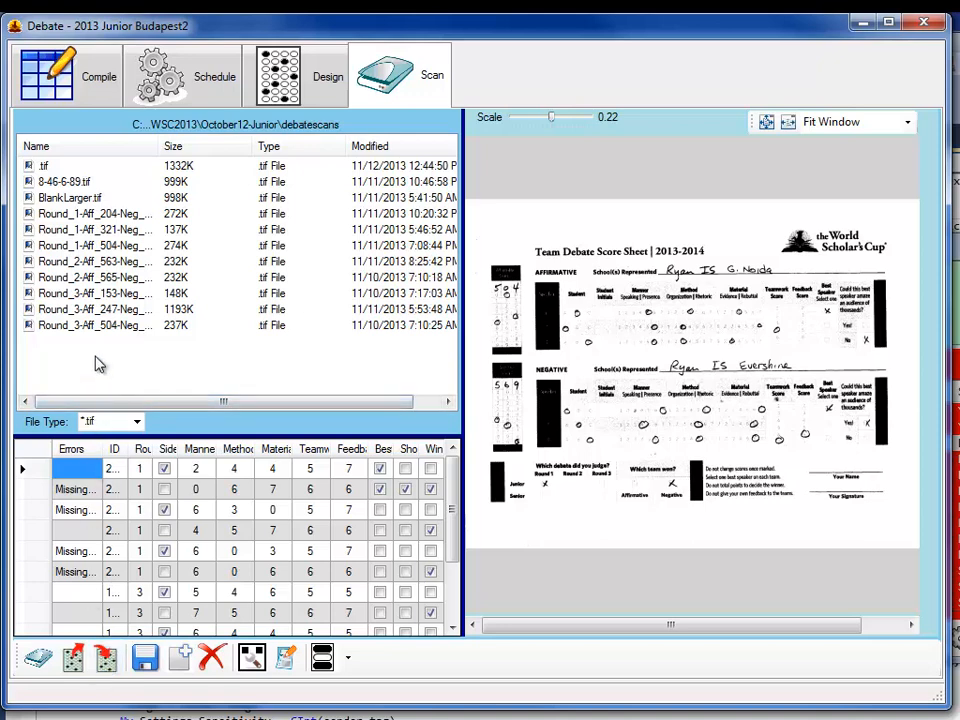
# View the debatescanto source folder and return to the debatescans target folder, adjusting the height split between file list and score grid.
pyautogui.click(72, 657)
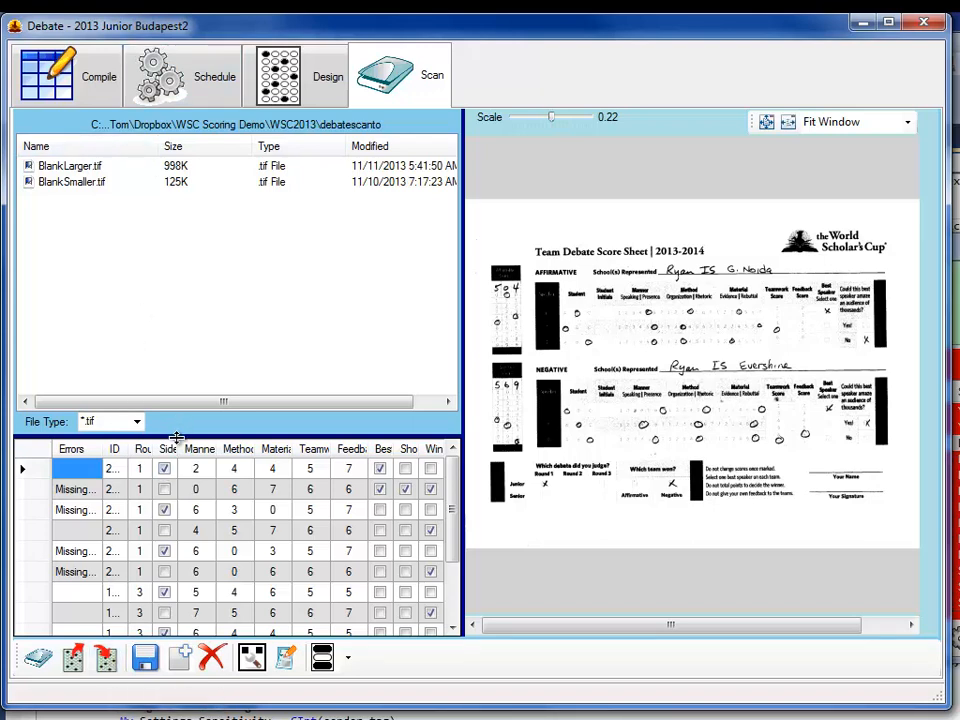
pyautogui.moveTo(176, 437); pyautogui.dragTo(190, 353)
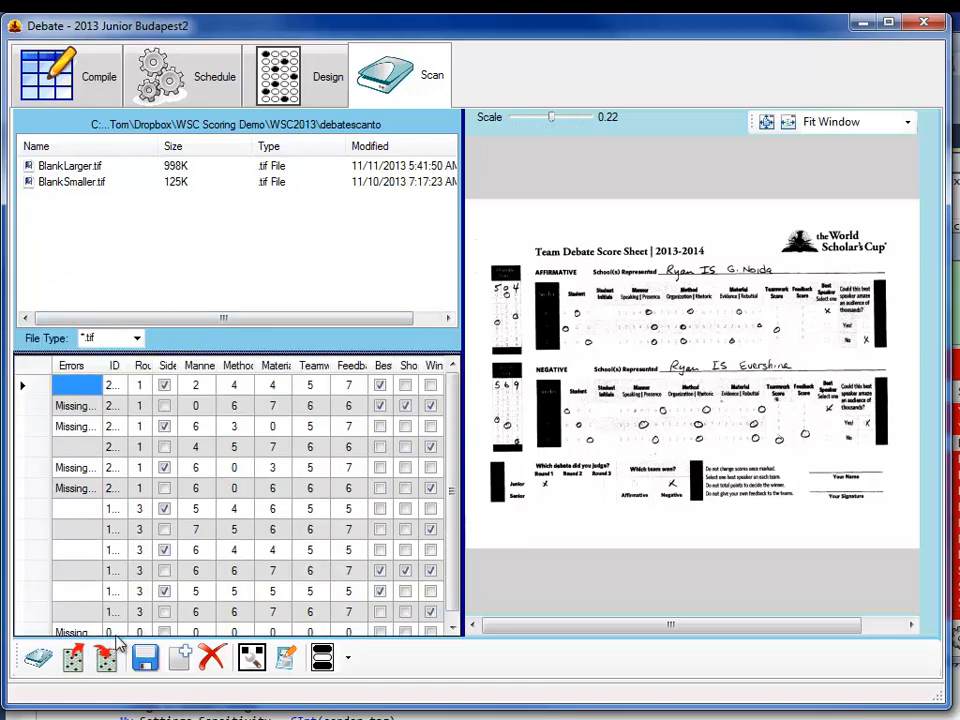
pyautogui.click(106, 660)
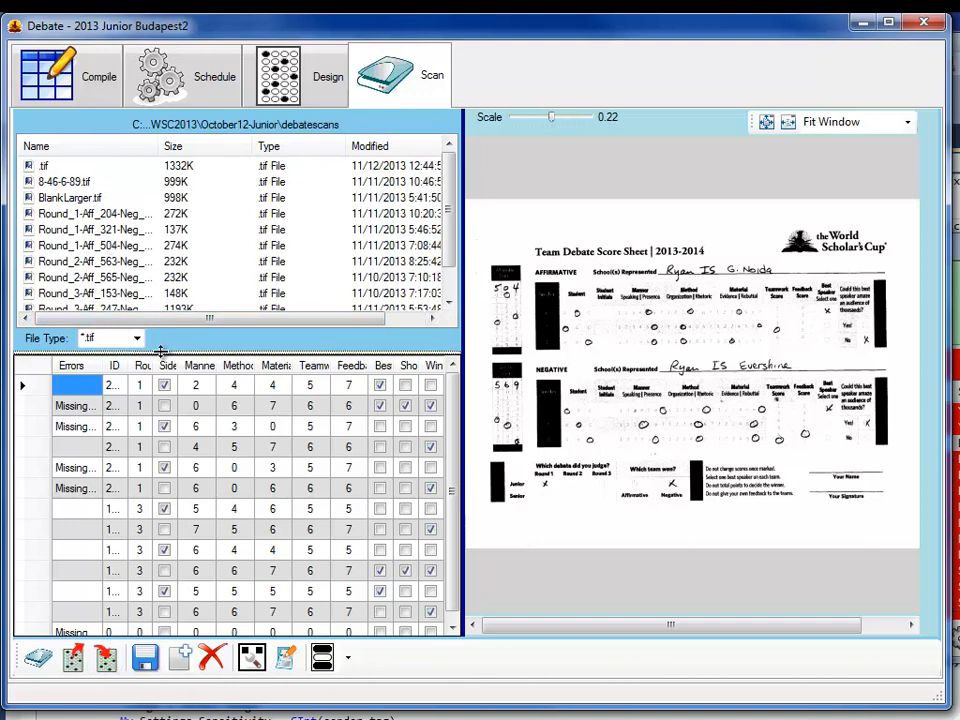
pyautogui.moveTo(160, 349); pyautogui.dragTo(172, 452)
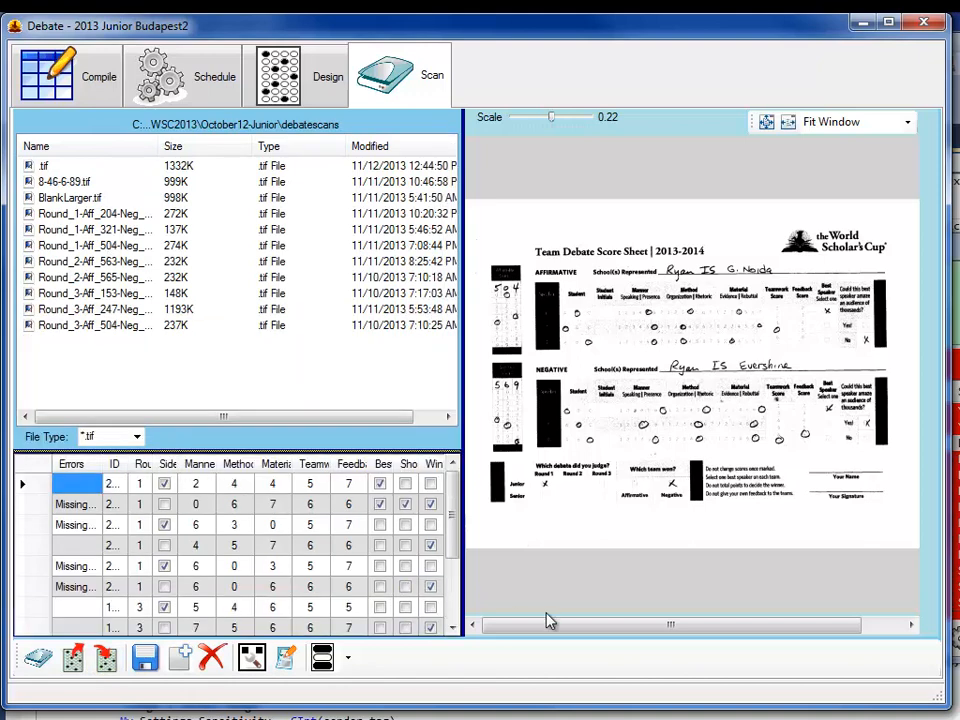
# Look through the previews of the Round 1 to Round 3 score sheets in debatescans, going down the list and back up.
pyautogui.click(82, 214)
pyautogui.press('Down')
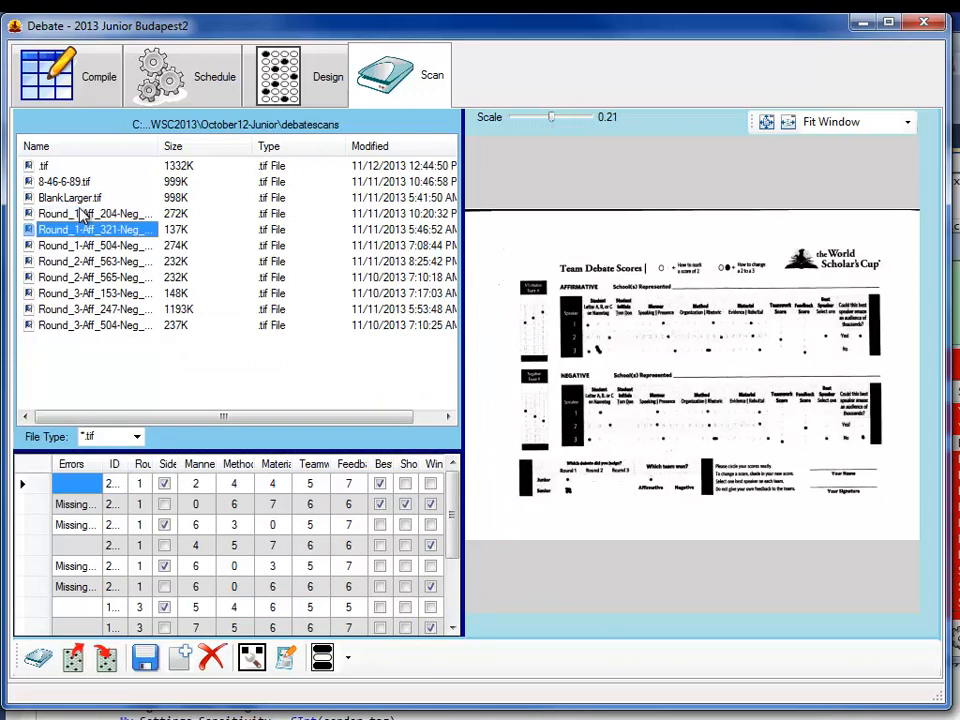
pyautogui.press('Down')
pyautogui.press('Down')
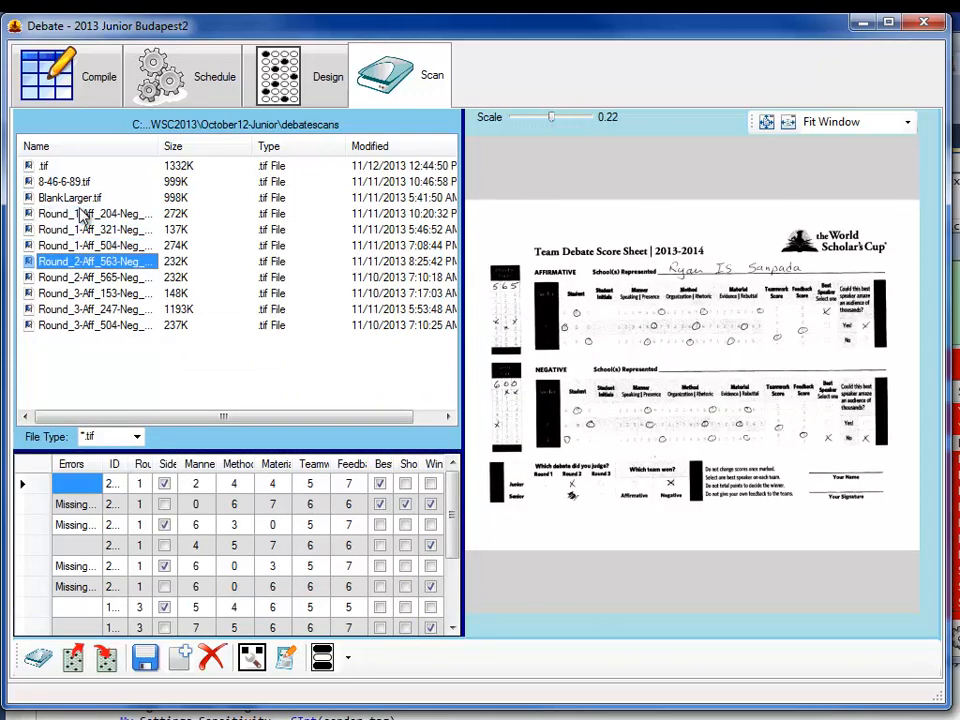
pyautogui.press('Down')
pyautogui.press('Down')
pyautogui.press('Down')
pyautogui.press('Down')
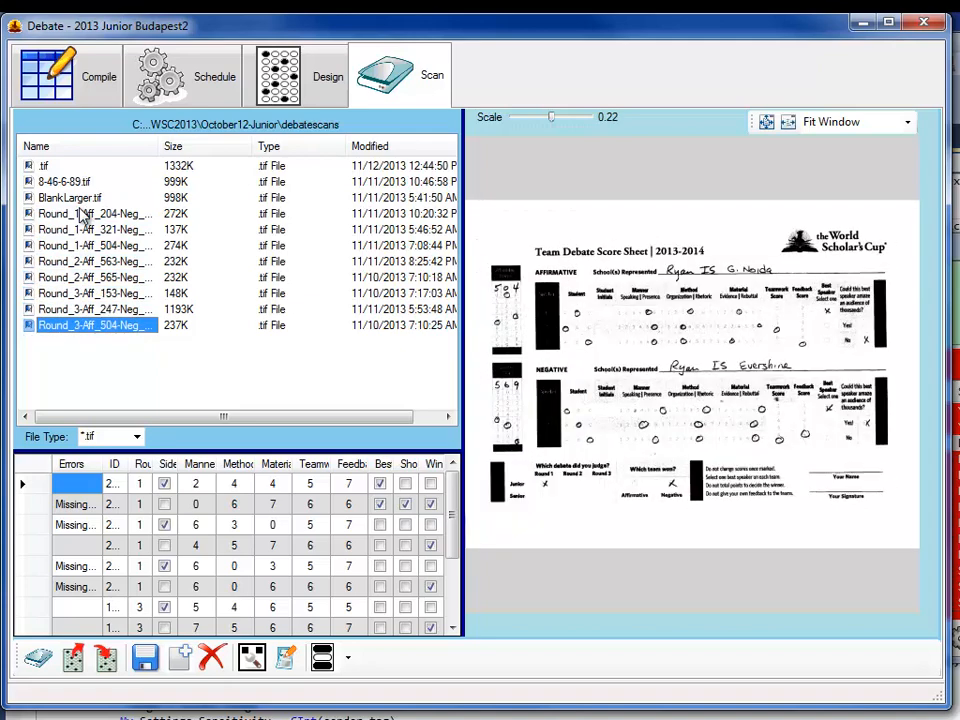
pyautogui.press('Up')
pyautogui.press('Up')
pyautogui.press('Up')
pyautogui.press('Up')
pyautogui.press('Up')
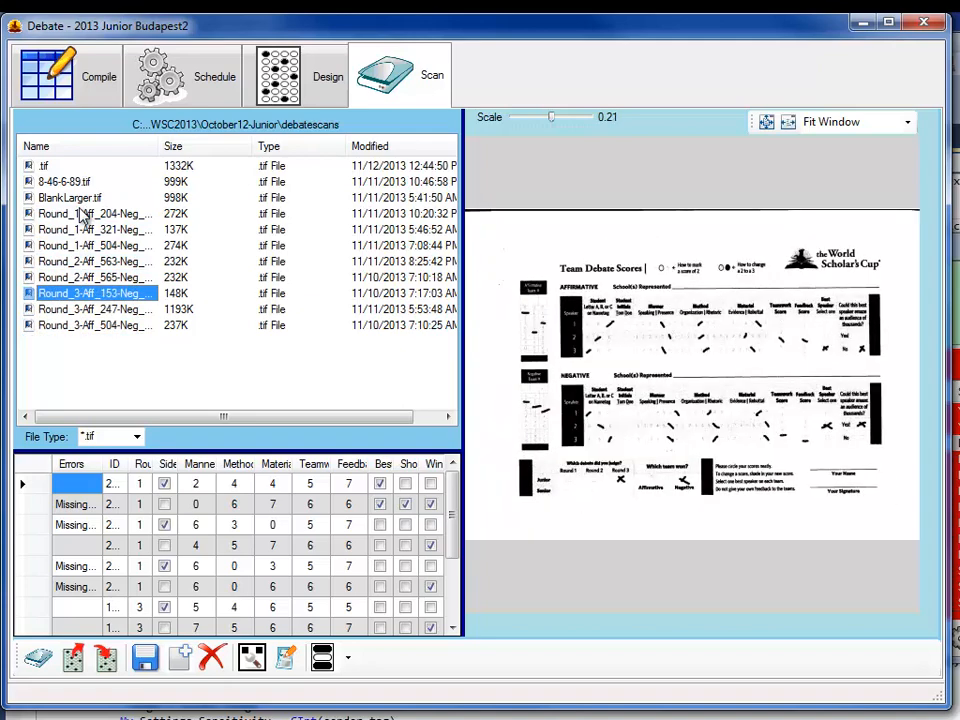
pyautogui.press('Up')
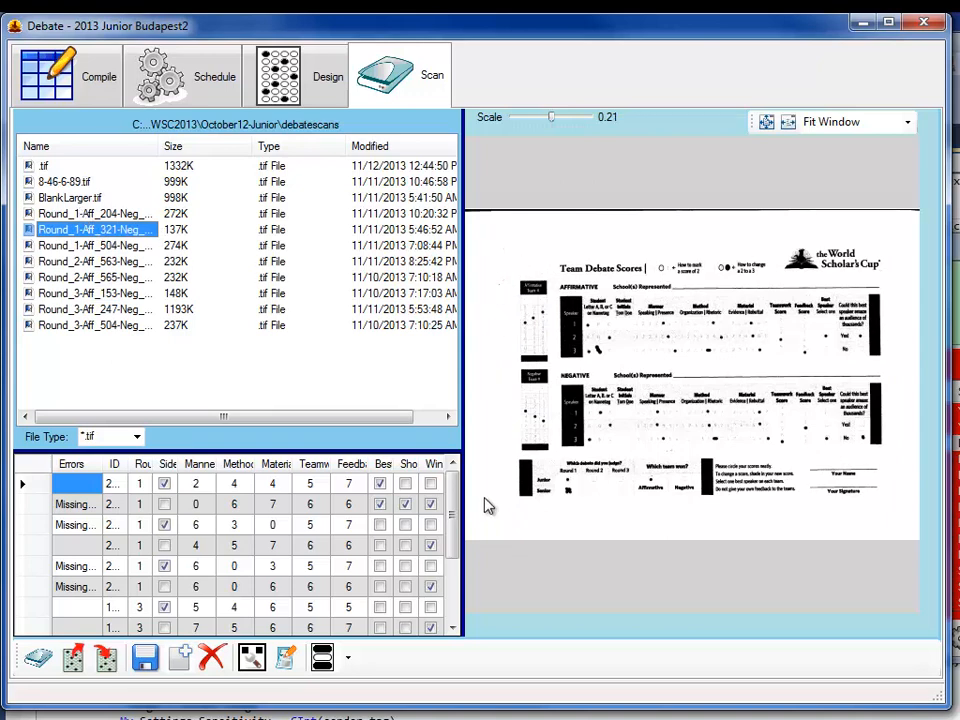
# Preview the score sheets Round_2-Aff_563, Round_1-Aff_504 and Round_3-Aff_153 one after another to compare them.
pyautogui.click(126, 264)
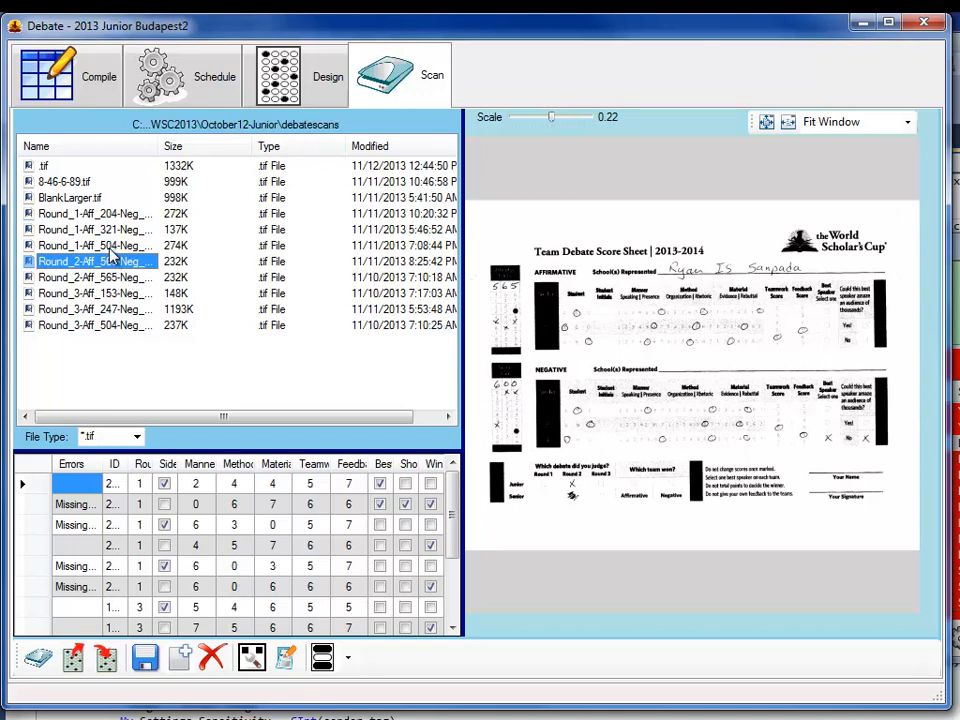
pyautogui.click(110, 247)
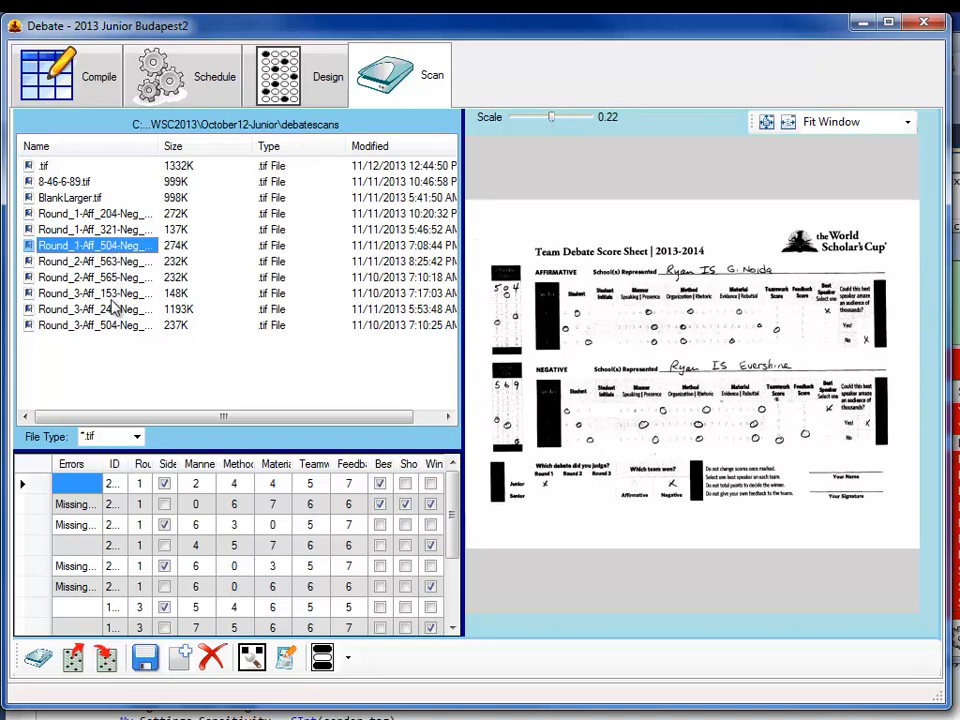
pyautogui.click(110, 293)
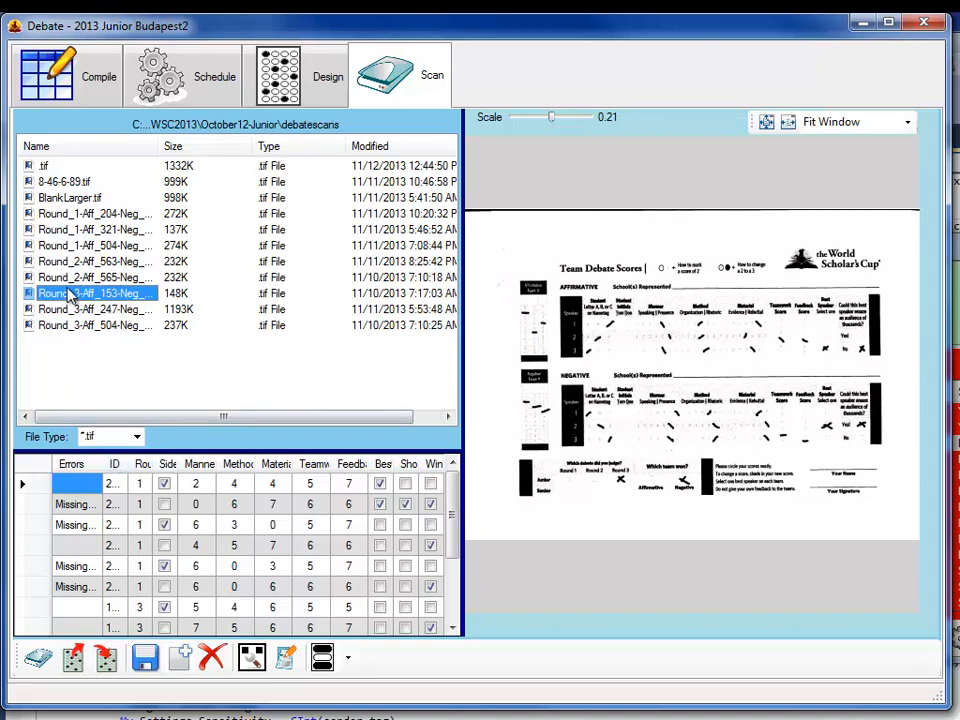
# Preview the score sheets Round_2-Aff_565 and Round_2-Aff_563, and open the locator search area settings for the latter.
pyautogui.click(76, 279)
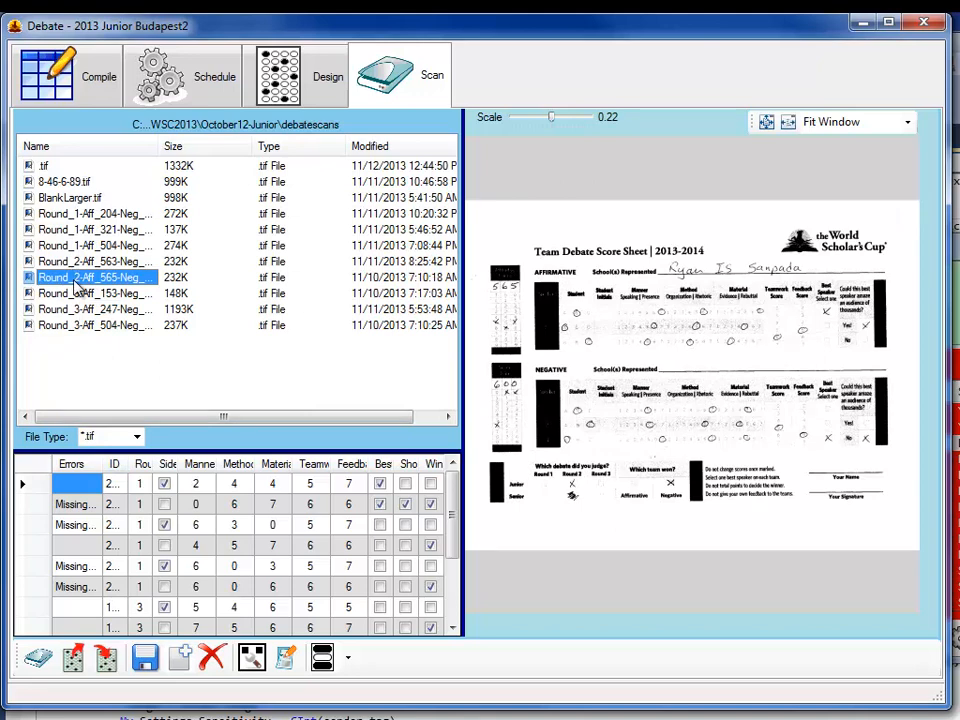
pyautogui.click(55, 261)
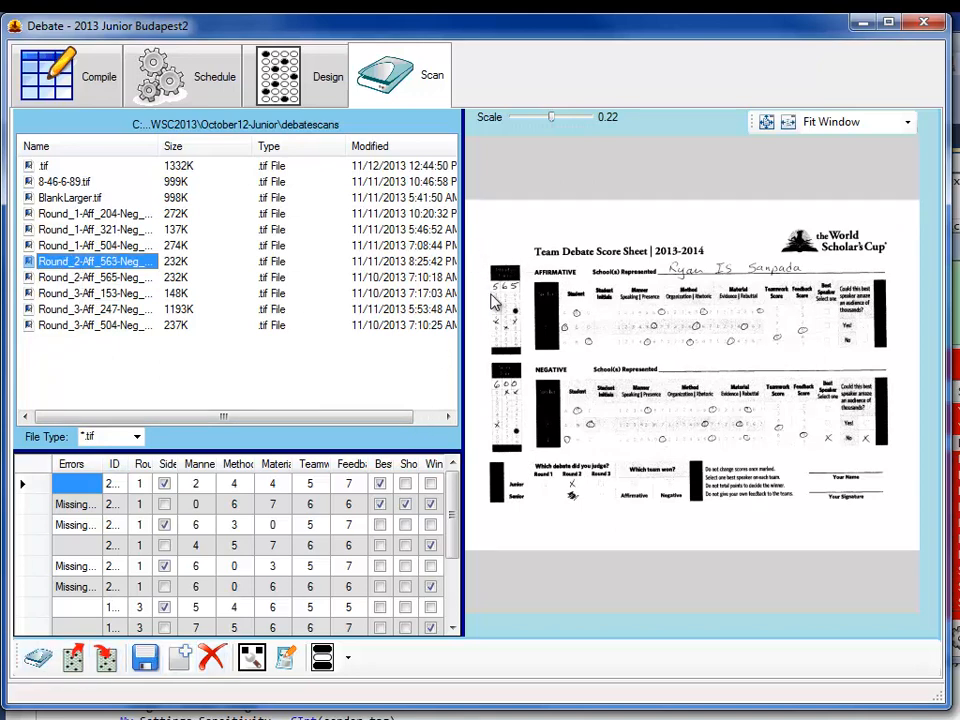
pyautogui.click(252, 659)
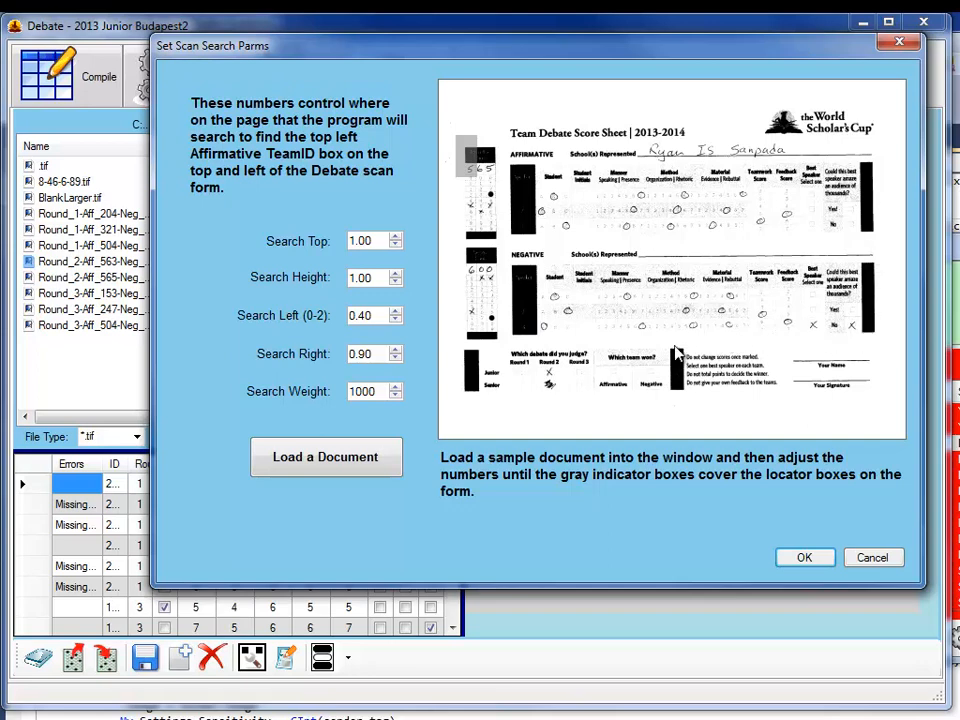
# Try a Search Top of 0.80 for the locator search area and restore it to 1.00.
pyautogui.click(395, 246)
pyautogui.click(395, 246)
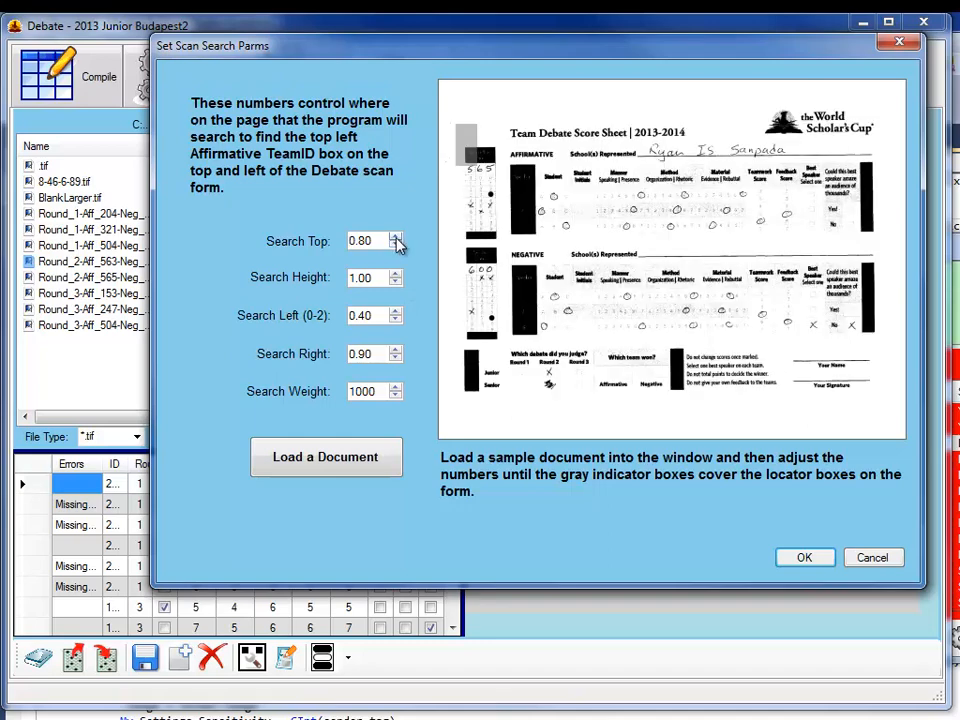
pyautogui.click(395, 239)
pyautogui.click(395, 239)
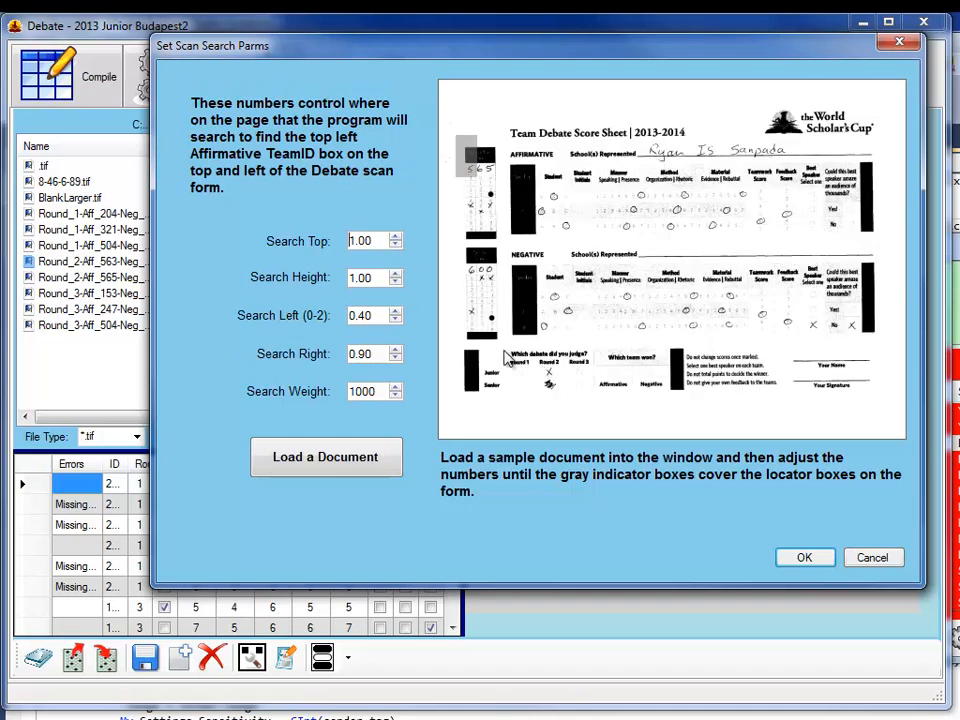
# Try a Search Left of 0.60, set it to 0.30 and accept the scan search parameters.
pyautogui.click(396, 311)
pyautogui.click(396, 311)
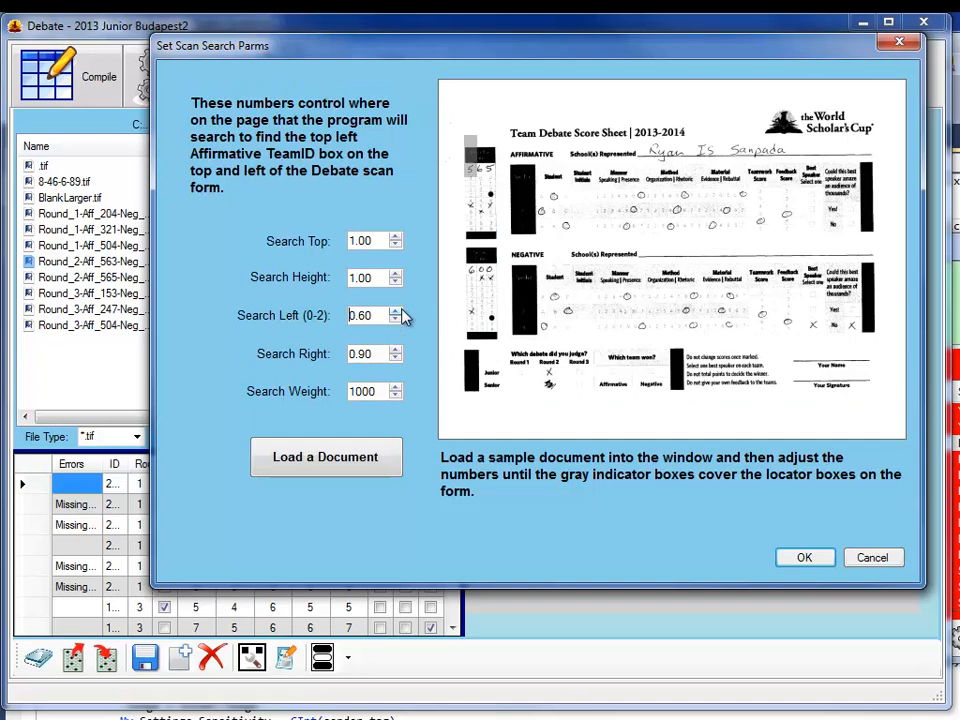
pyautogui.click(396, 318)
pyautogui.click(396, 318)
pyautogui.click(396, 318)
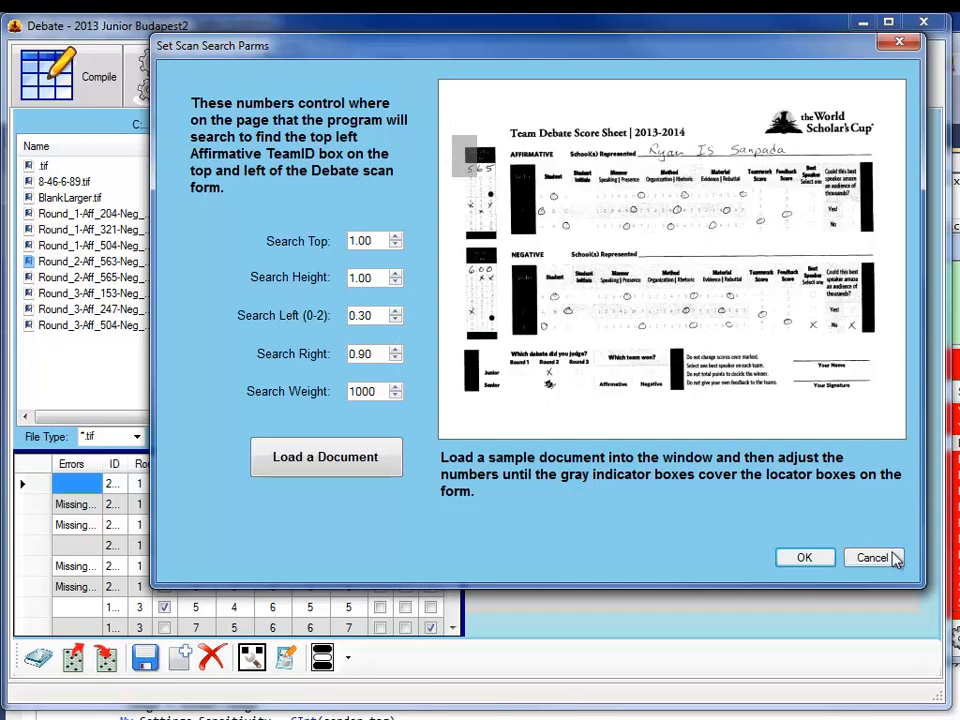
pyautogui.click(805, 558)
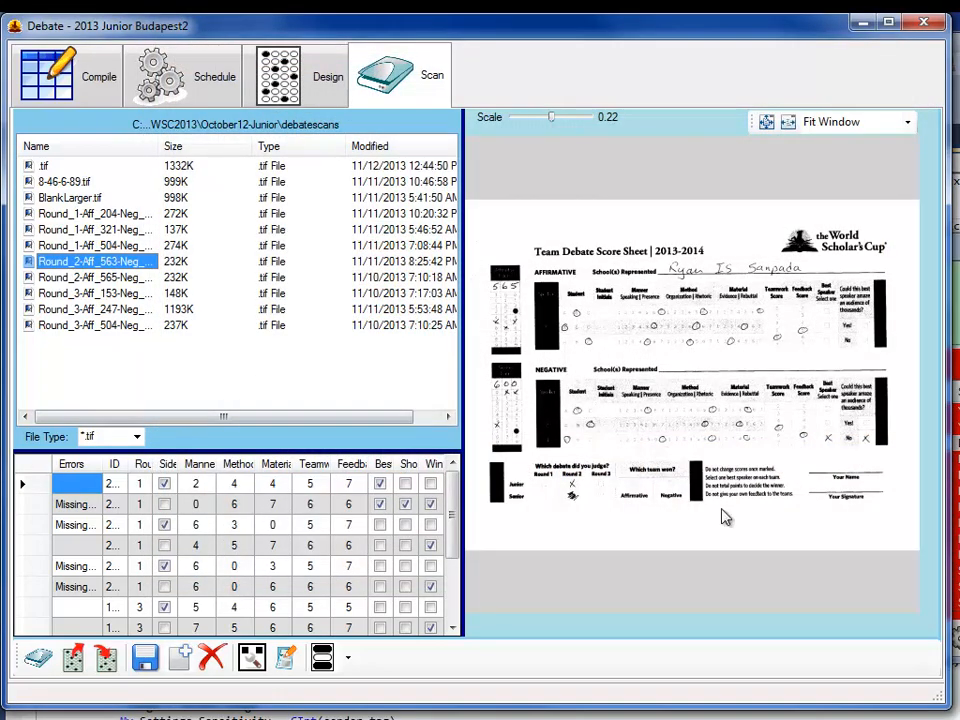
# Delete all rows from the score grid and widen the file list's Name column to show the full file names.
pyautogui.click(34, 470)
pyautogui.press('Delete')
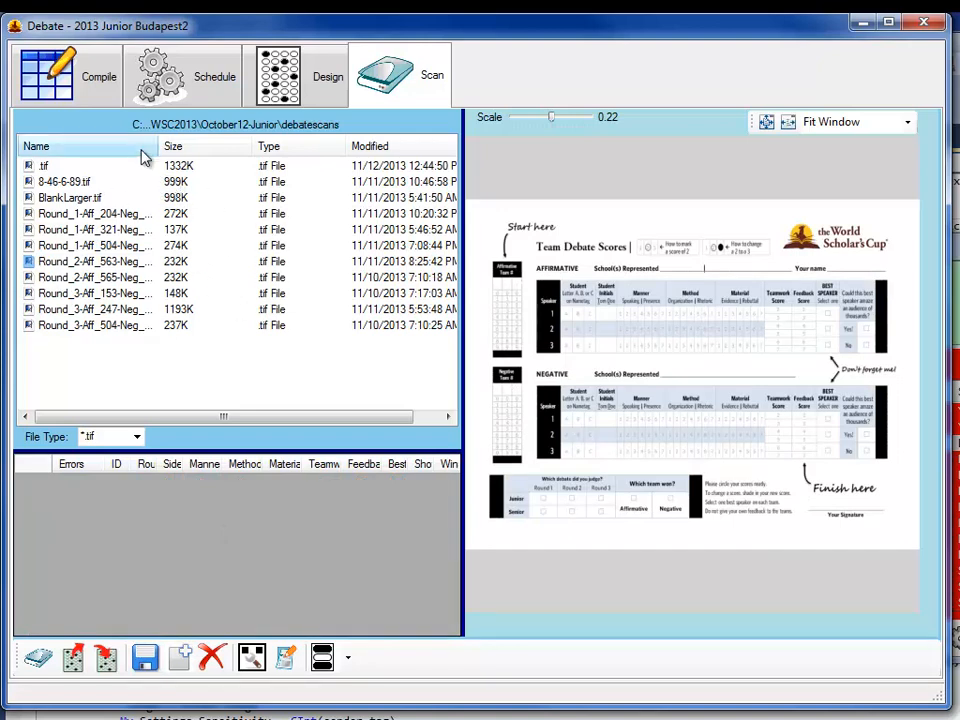
pyautogui.moveTo(155, 146); pyautogui.dragTo(197, 146)
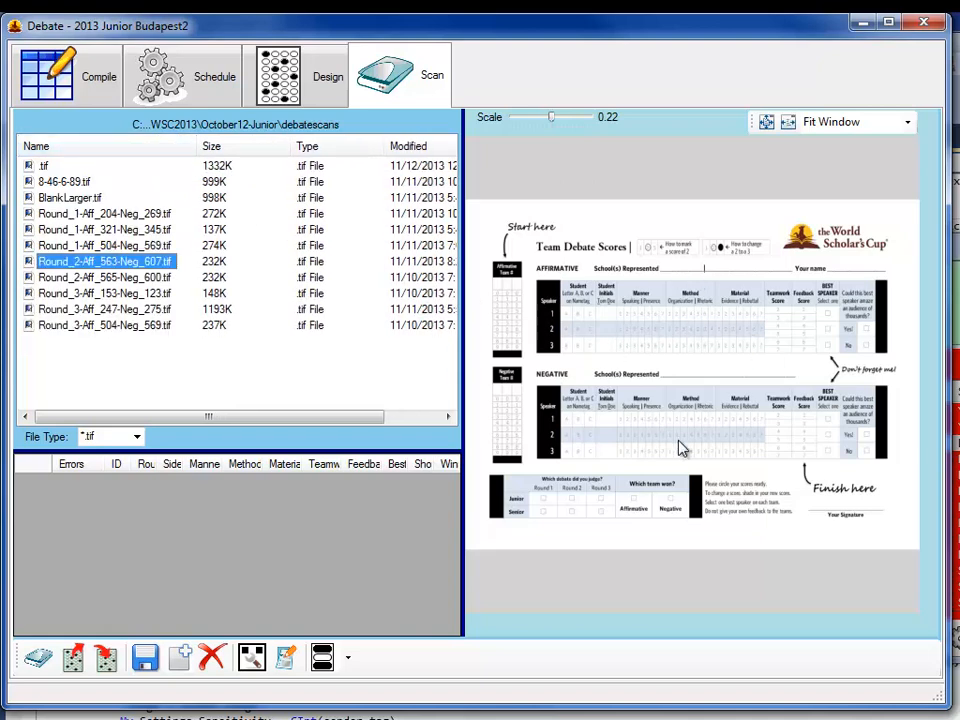
# Select the score sheet Round_1-Aff_504-Neg_569.tif and scan it into the score grid.
pyautogui.click(168, 294)
pyautogui.click(112, 245)
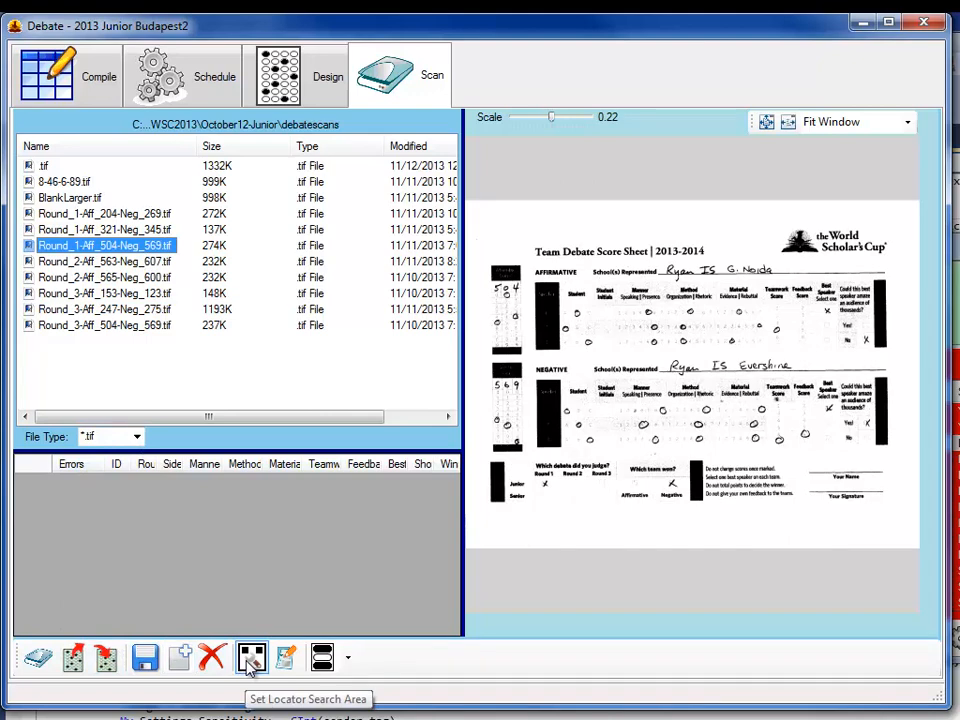
pyautogui.click(37, 668)
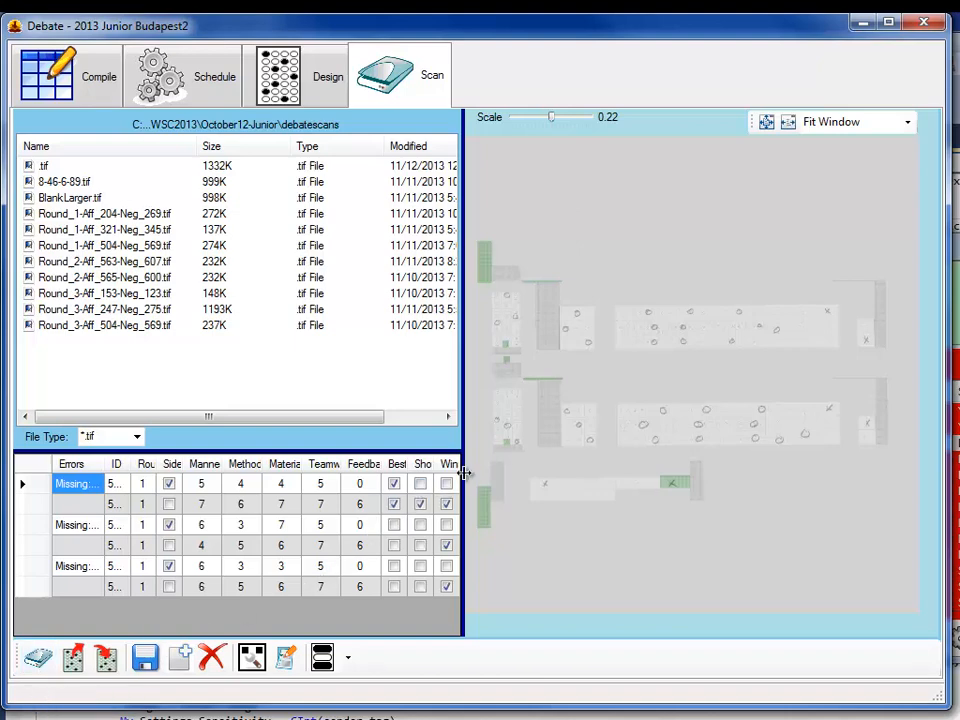
# Enlarge the preview pane and examine the sheet's locator and answer areas at 100%, comparing the scan overlay with the original sheet.
pyautogui.moveTo(463, 473); pyautogui.dragTo(125, 487)
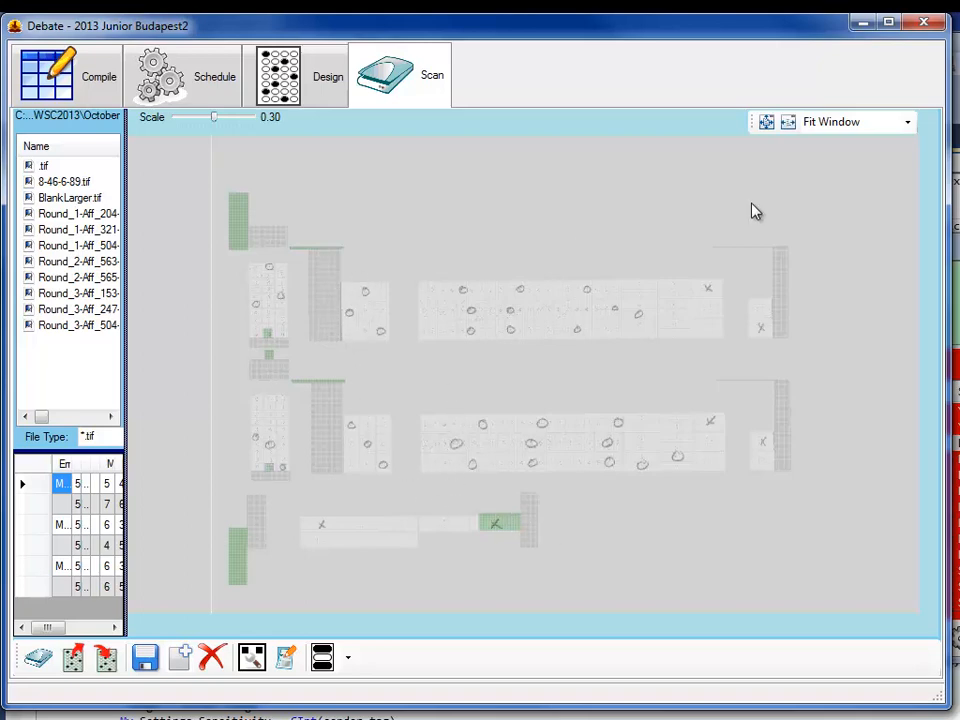
pyautogui.click(906, 123)
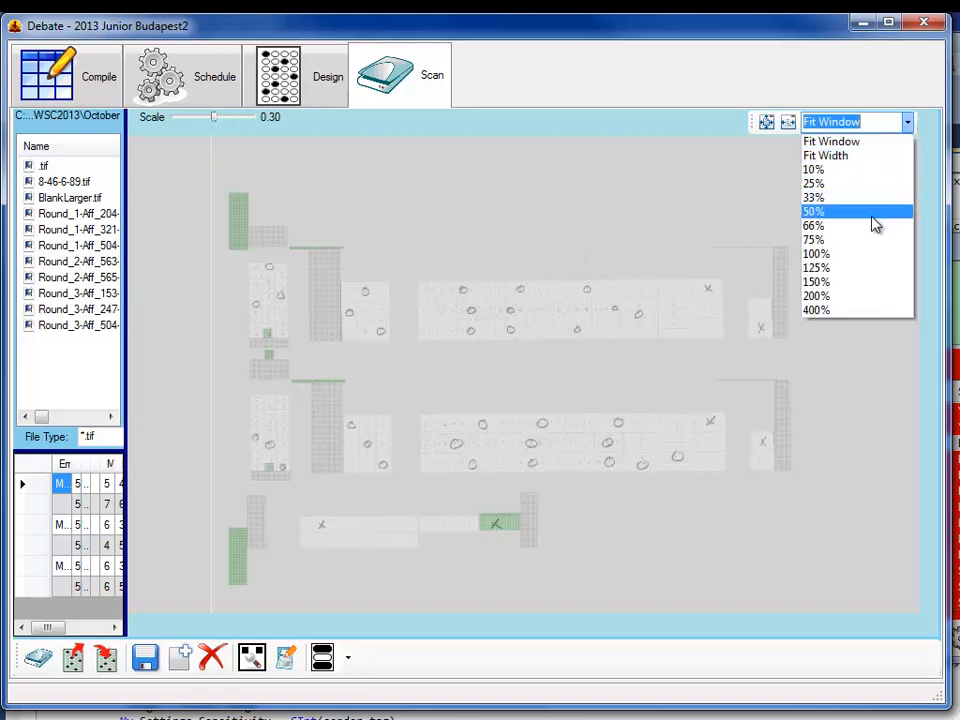
pyautogui.click(868, 256)
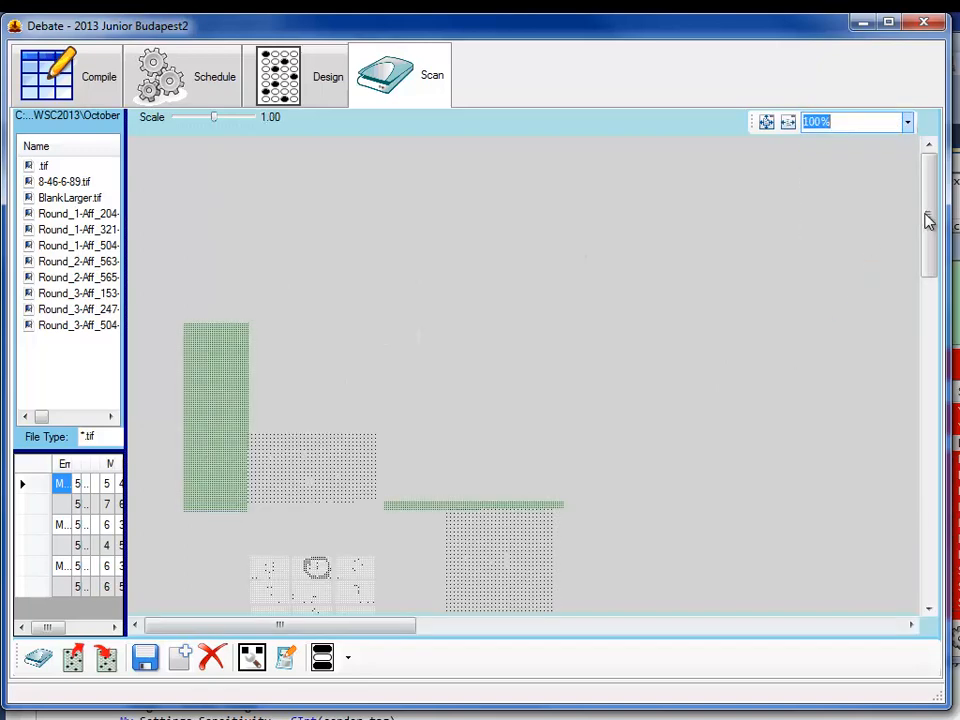
pyautogui.moveTo(928, 221); pyautogui.dragTo(928, 315)
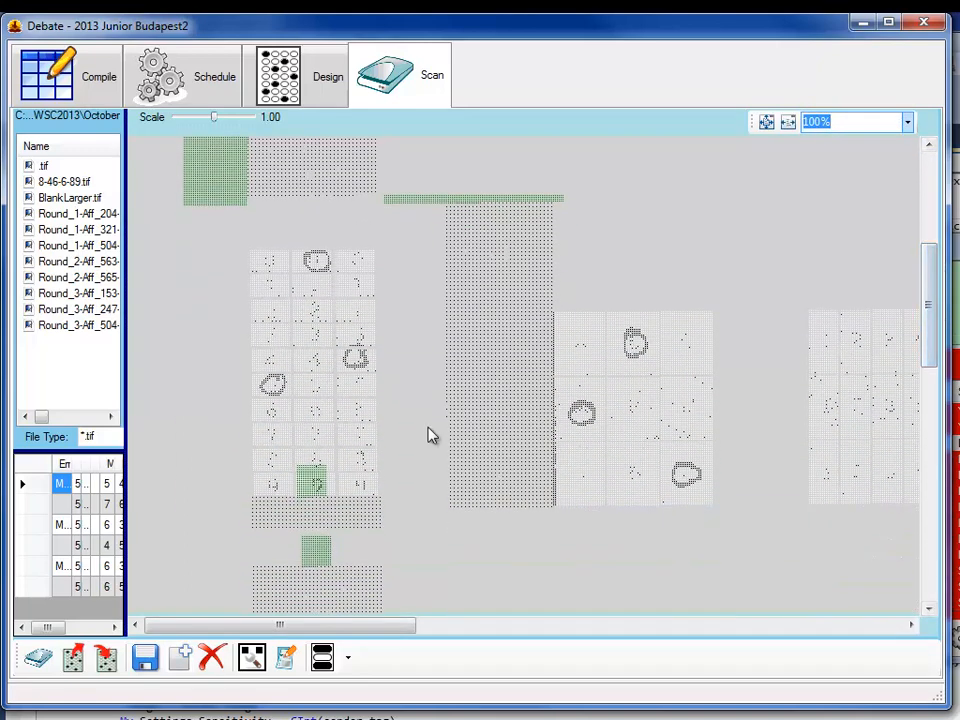
pyautogui.scroll(3, 495, 414)
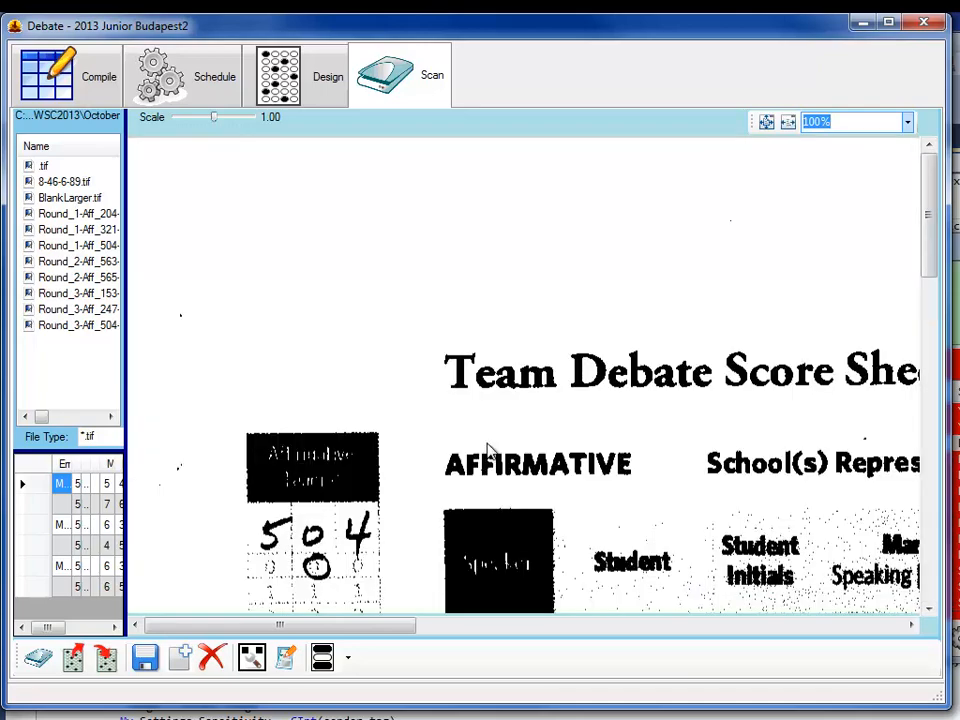
pyautogui.click(487, 444)
pyautogui.click(487, 451)
pyautogui.click(488, 451)
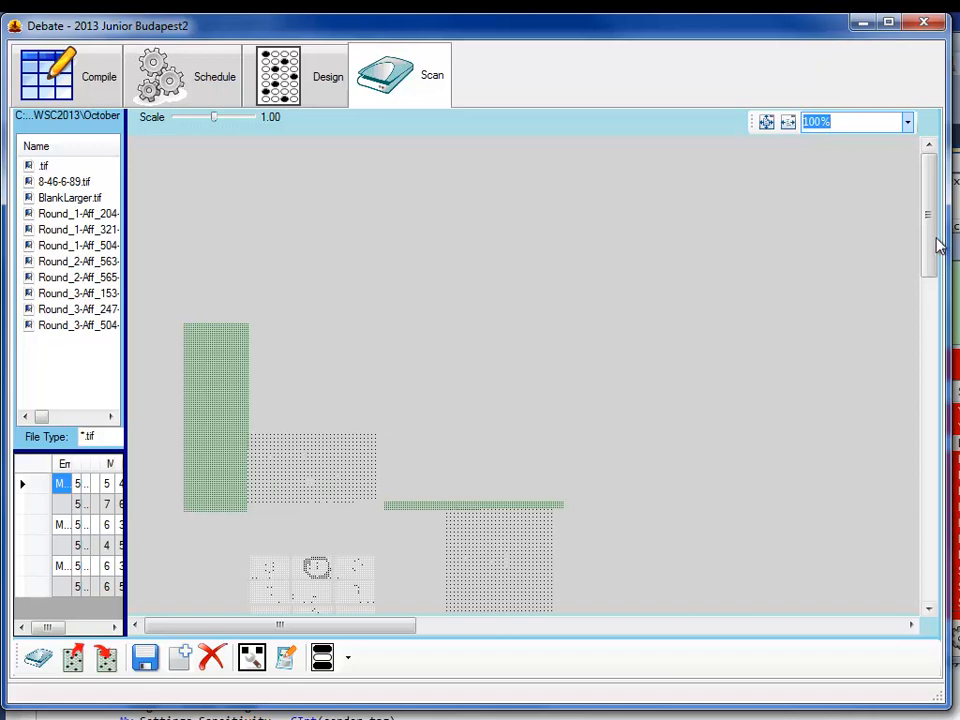
pyautogui.moveTo(929, 210); pyautogui.dragTo(930, 279)
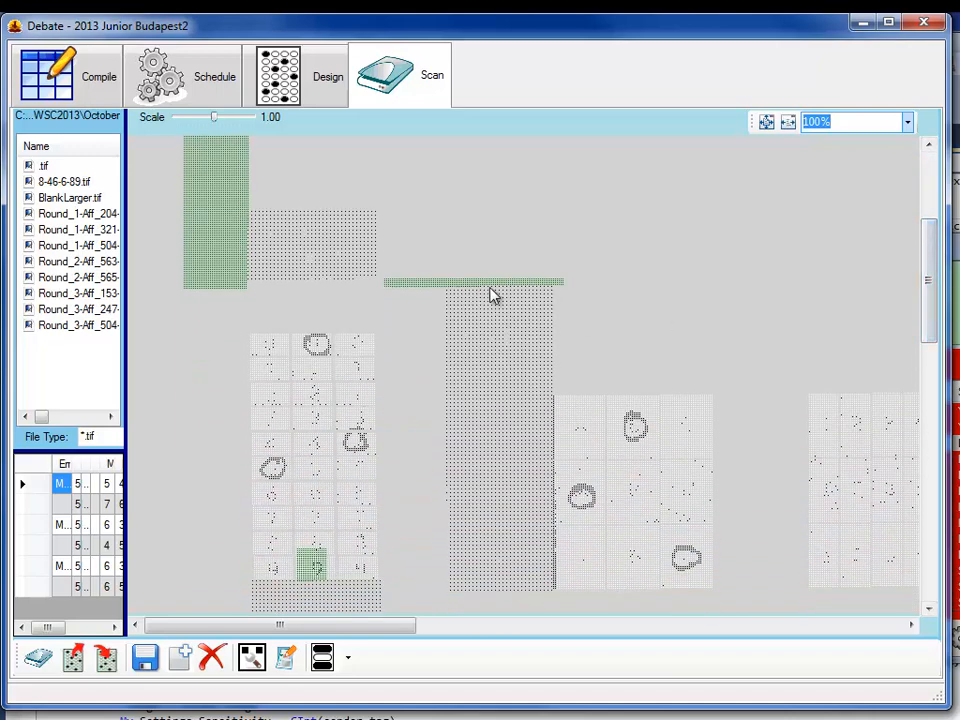
pyautogui.click(492, 296)
pyautogui.click(465, 444)
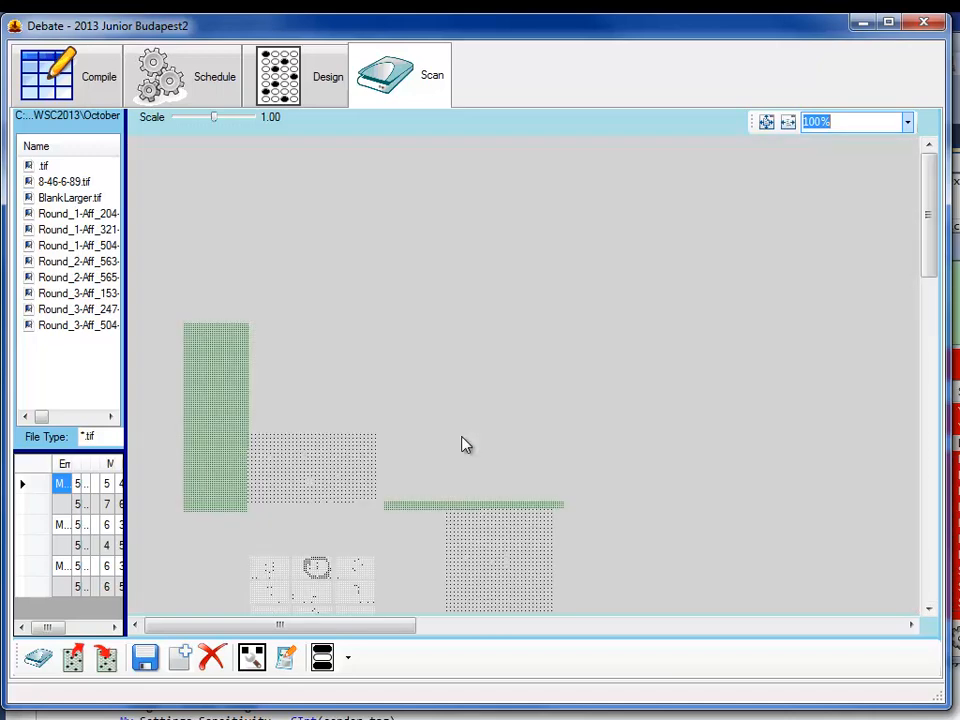
# Examine the original sheet and all of its scanned areas at 50% zoom, and fit the whole sheet in the window.
pyautogui.click(907, 122)
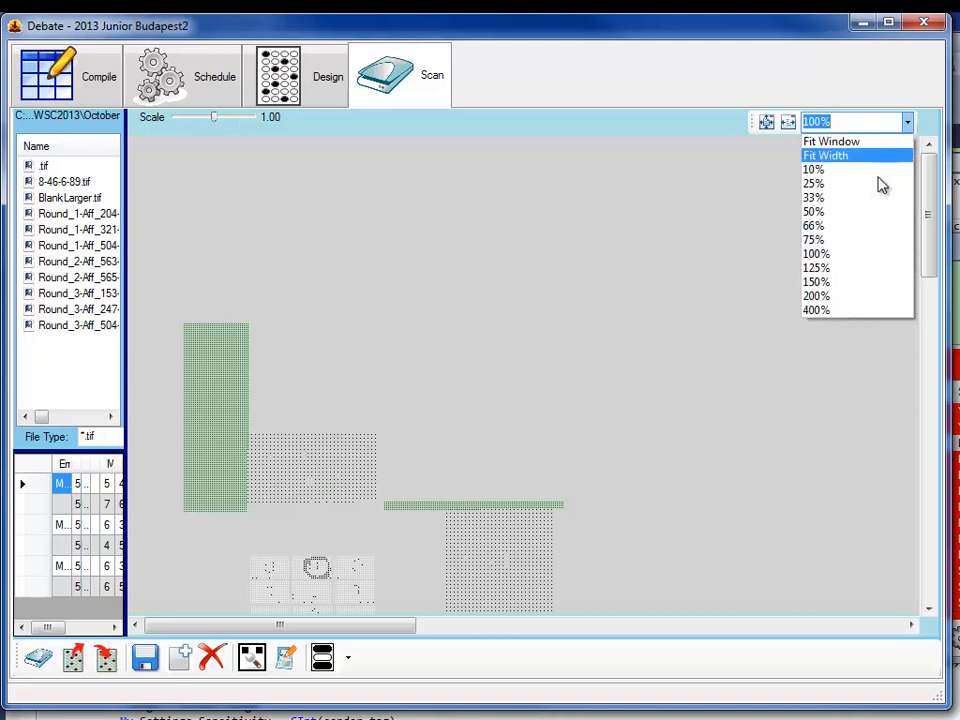
pyautogui.click(860, 211)
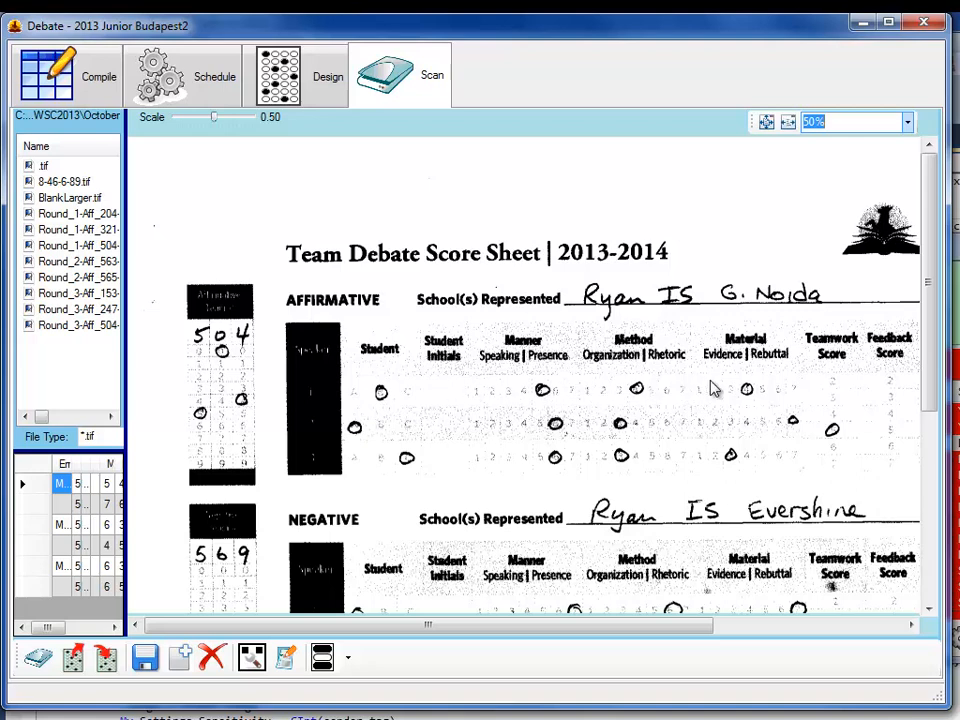
pyautogui.click(820, 467)
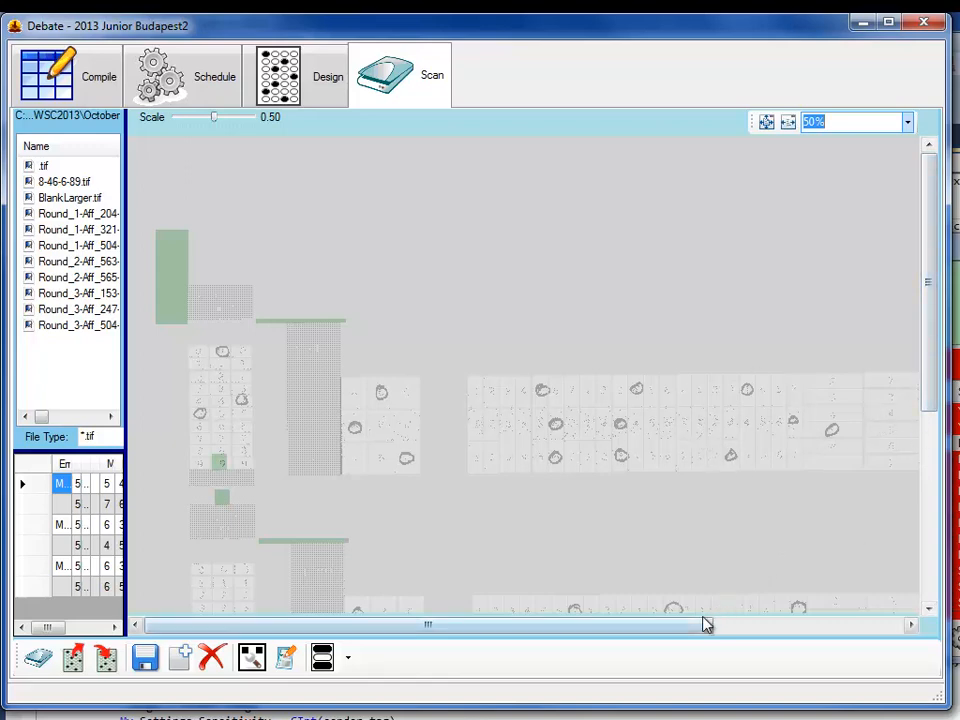
pyautogui.moveTo(928, 401); pyautogui.dragTo(935, 585)
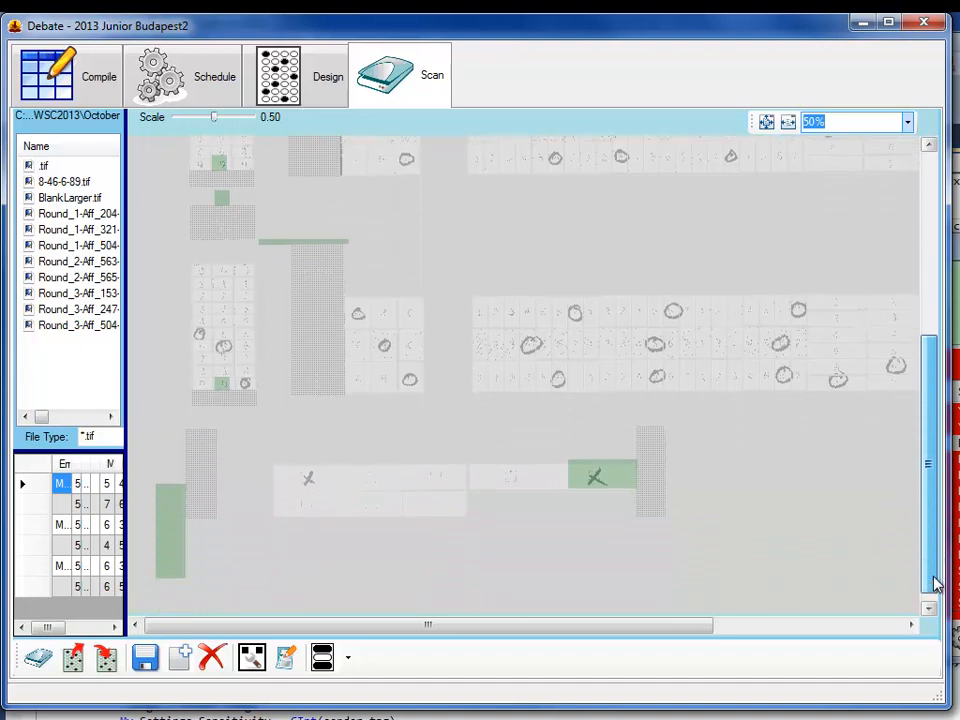
pyautogui.moveTo(675, 628); pyautogui.dragTo(922, 592)
pyautogui.moveTo(925, 588); pyautogui.dragTo(929, 387)
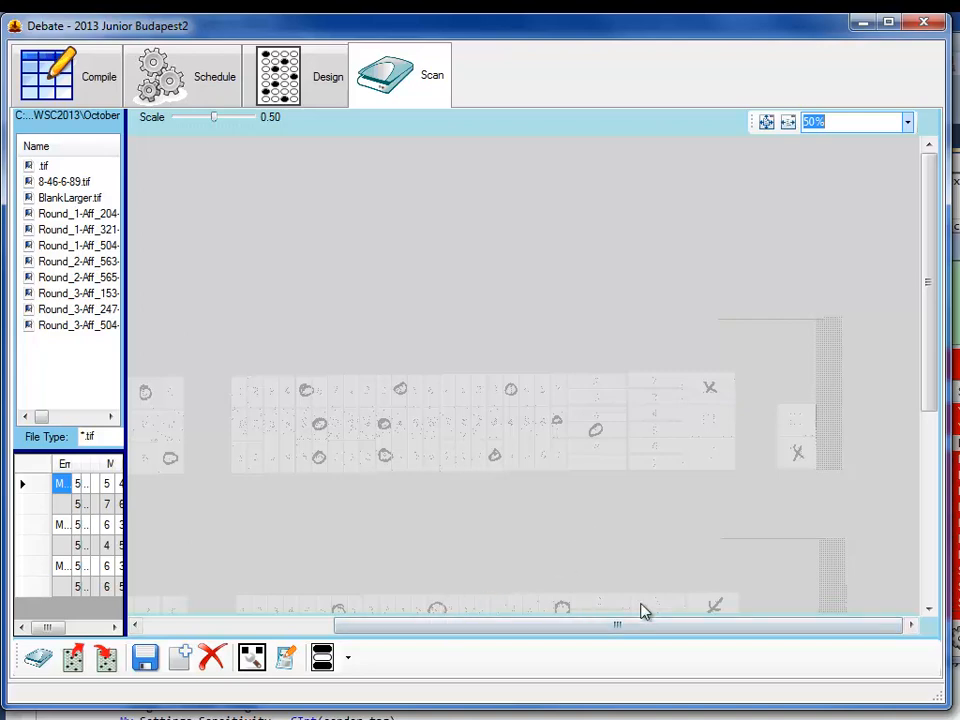
pyautogui.click(766, 121)
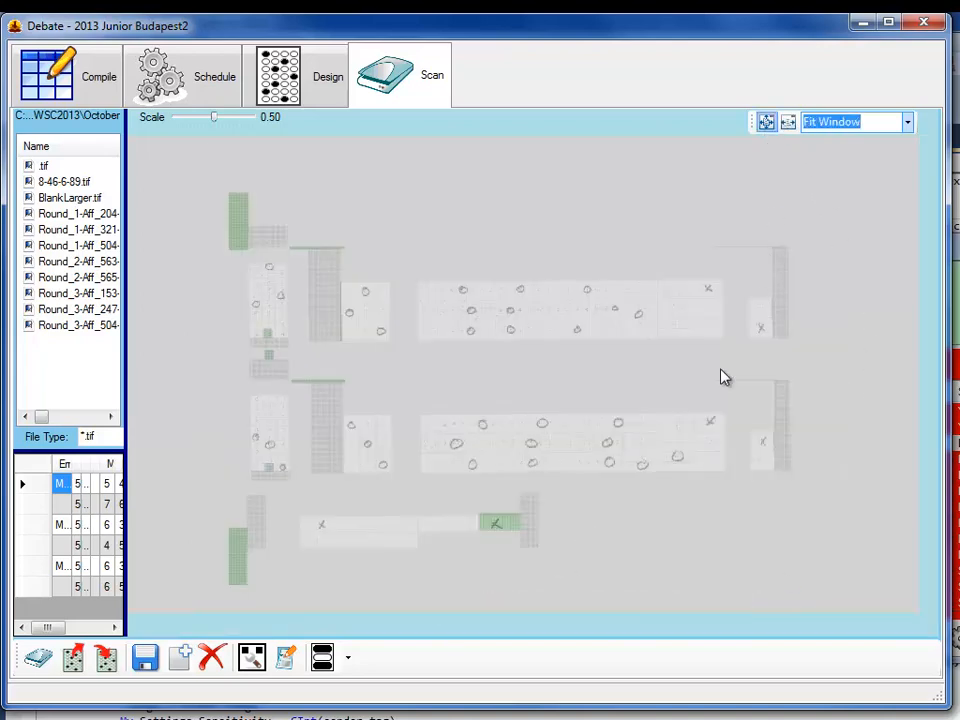
# Scan the blank form .tif and widen the file list and score grid pane to show the grid's columns.
pyautogui.click(44, 166)
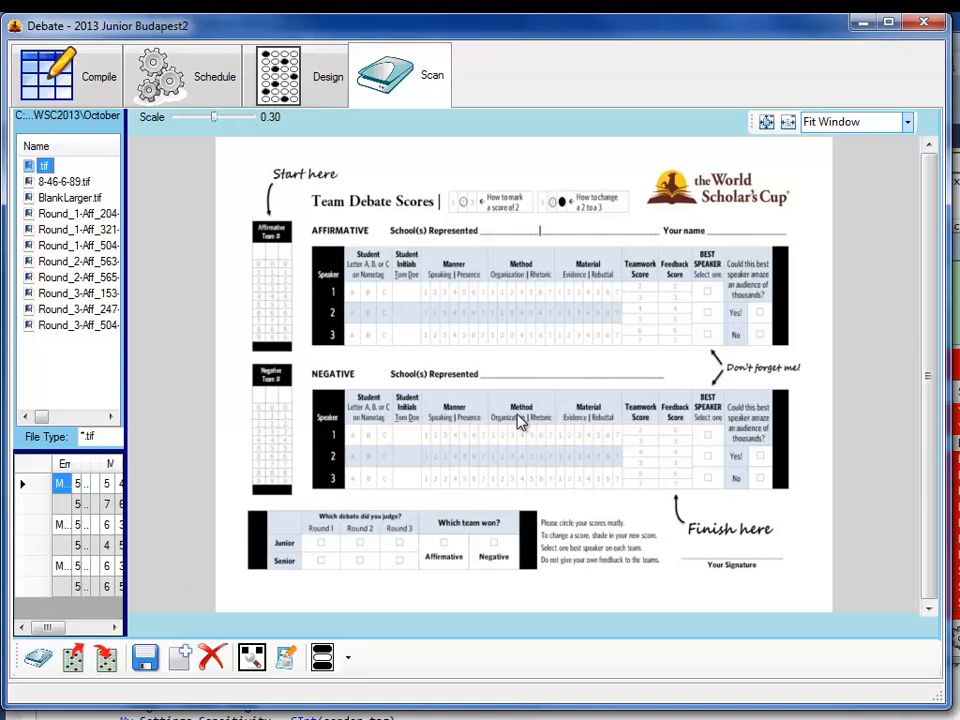
pyautogui.click(37, 661)
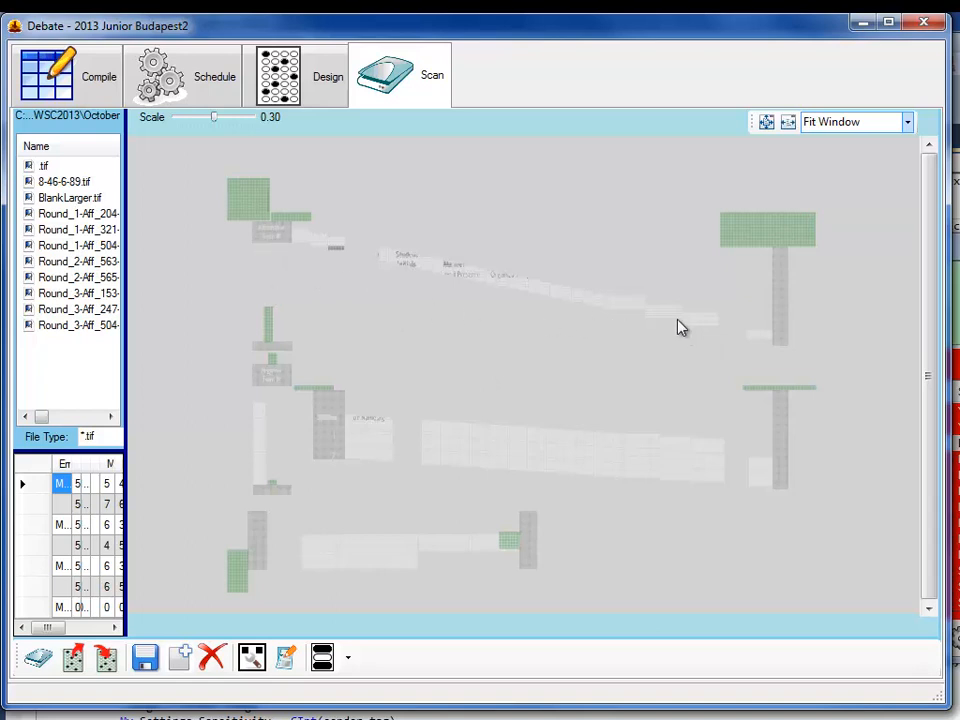
pyautogui.moveTo(126, 338); pyautogui.dragTo(200, 325)
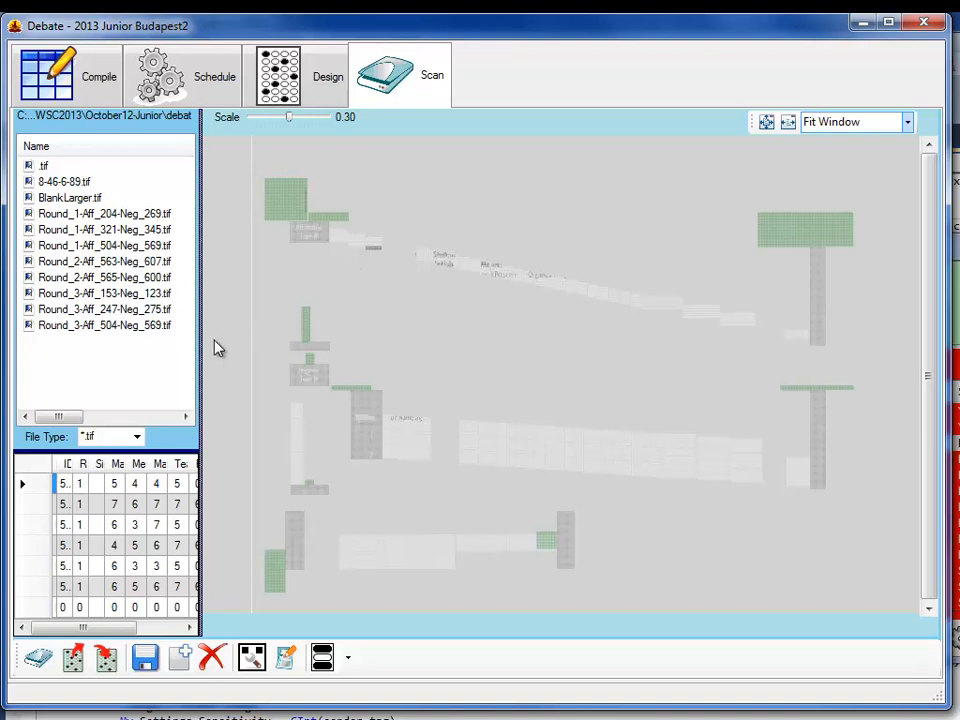
pyautogui.moveTo(199, 347); pyautogui.dragTo(290, 364)
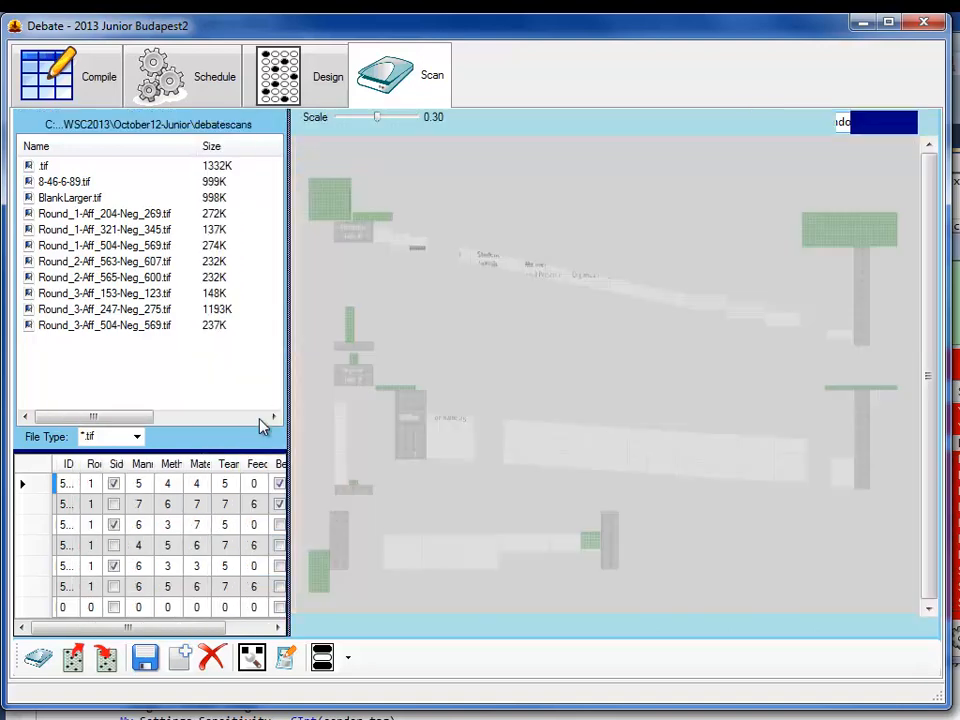
pyautogui.moveTo(283, 519); pyautogui.dragTo(512, 564)
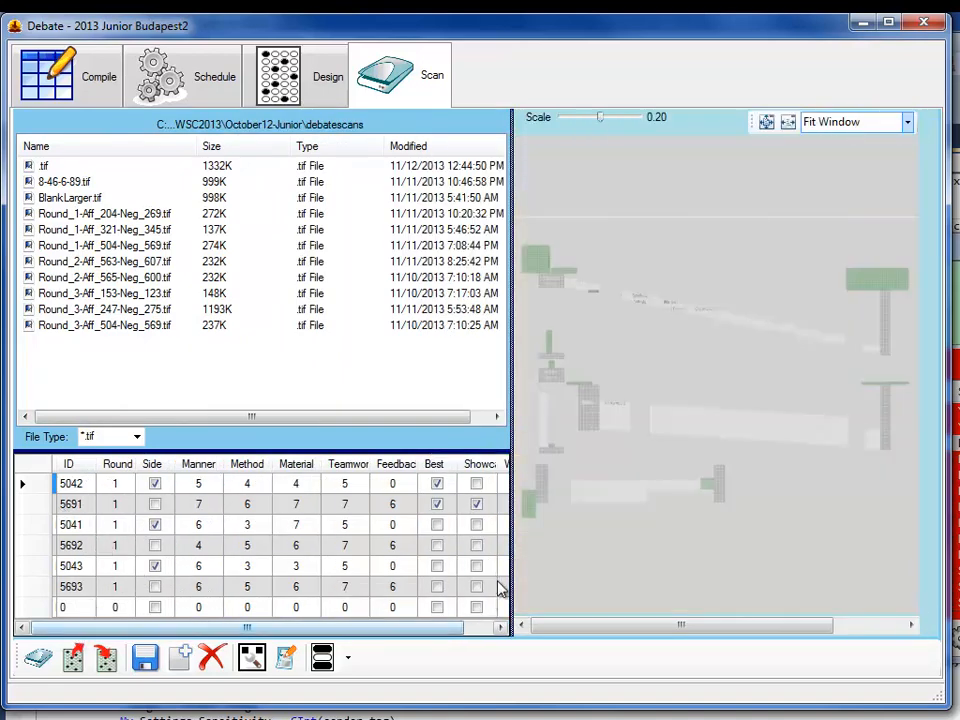
pyautogui.moveTo(510, 569); pyautogui.dragTo(782, 570)
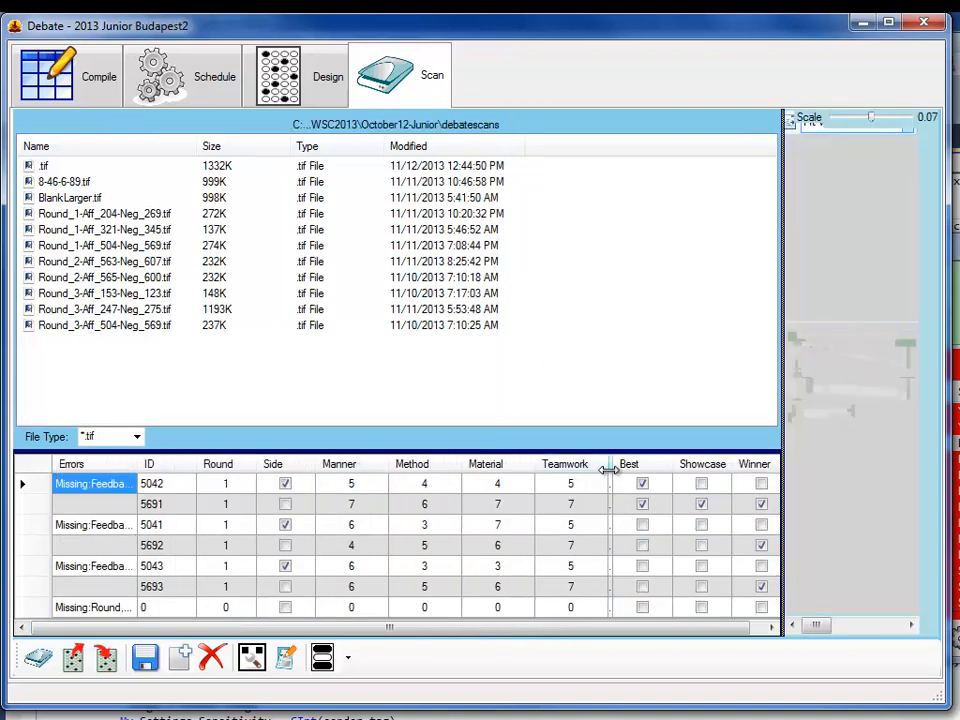
pyautogui.moveTo(609, 469); pyautogui.dragTo(641, 474)
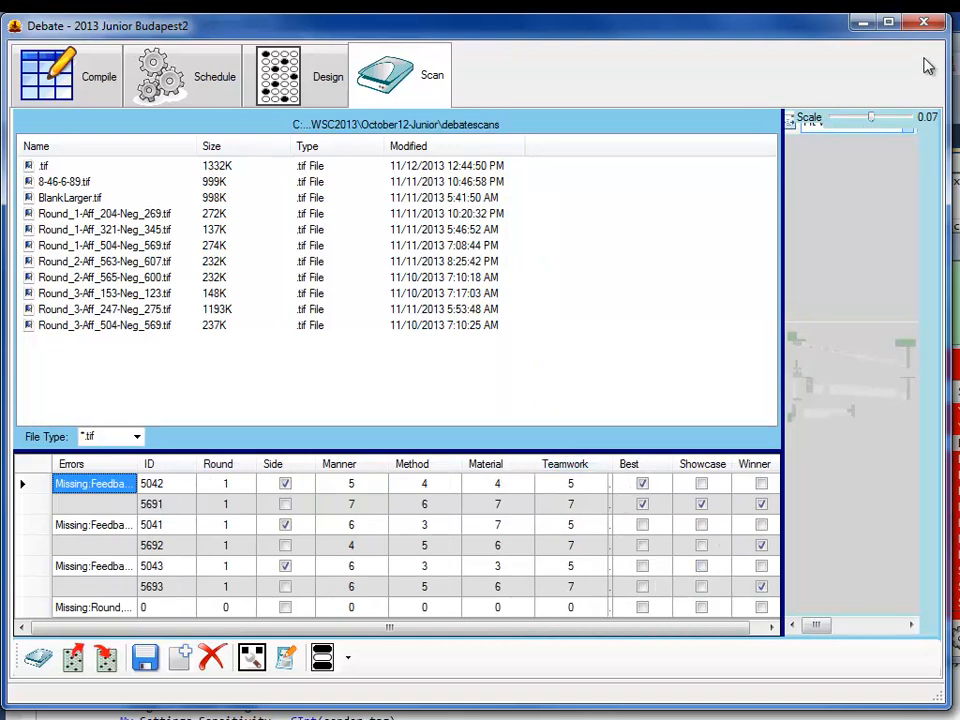
# Close and reopen the debate window, and return to its Scan section.
pyautogui.click(925, 22)
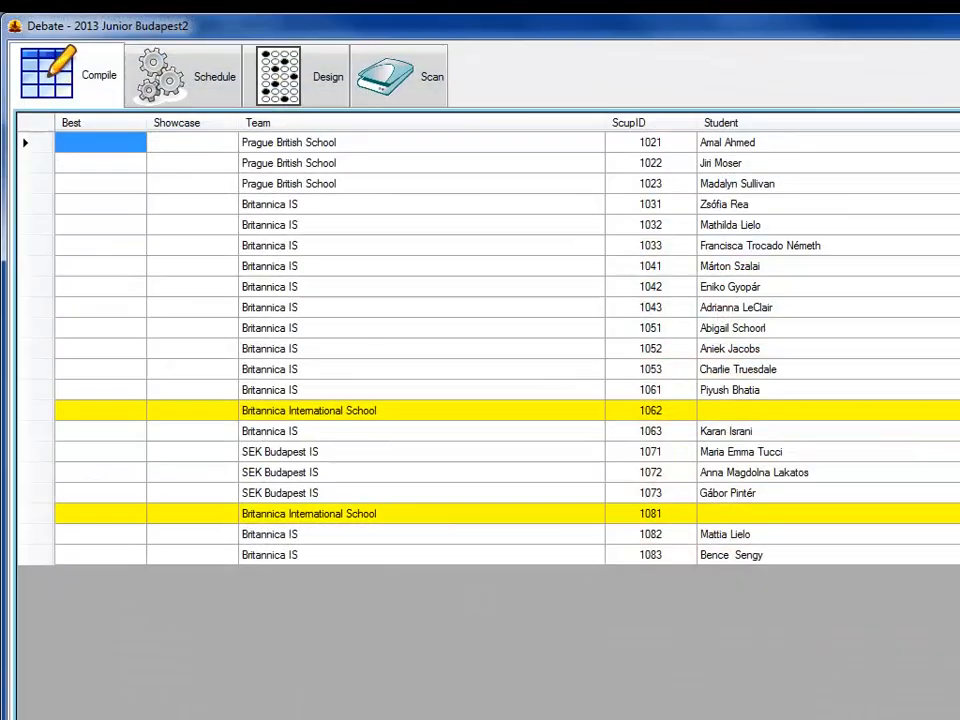
pyautogui.click(430, 78)
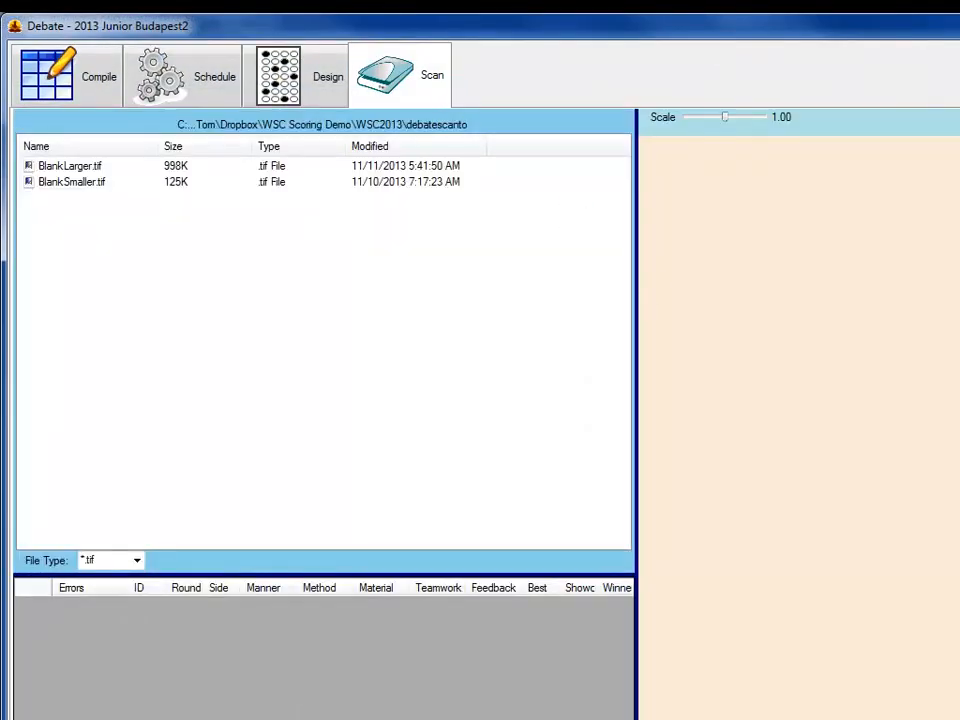
# Fit the window on screen, list the Junior debatescans folder, preview the Round_1-Aff_204 sheet, and scan the Round_1-Aff_504 sheet.
pyautogui.moveTo(958, 718); pyautogui.dragTo(935, 712)
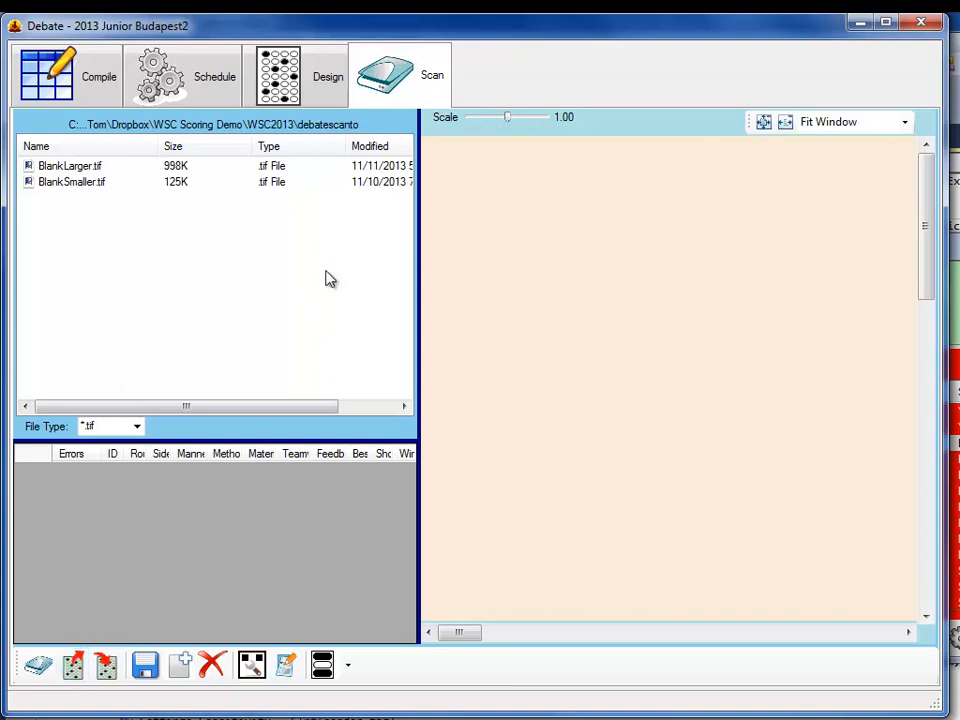
pyautogui.click(108, 668)
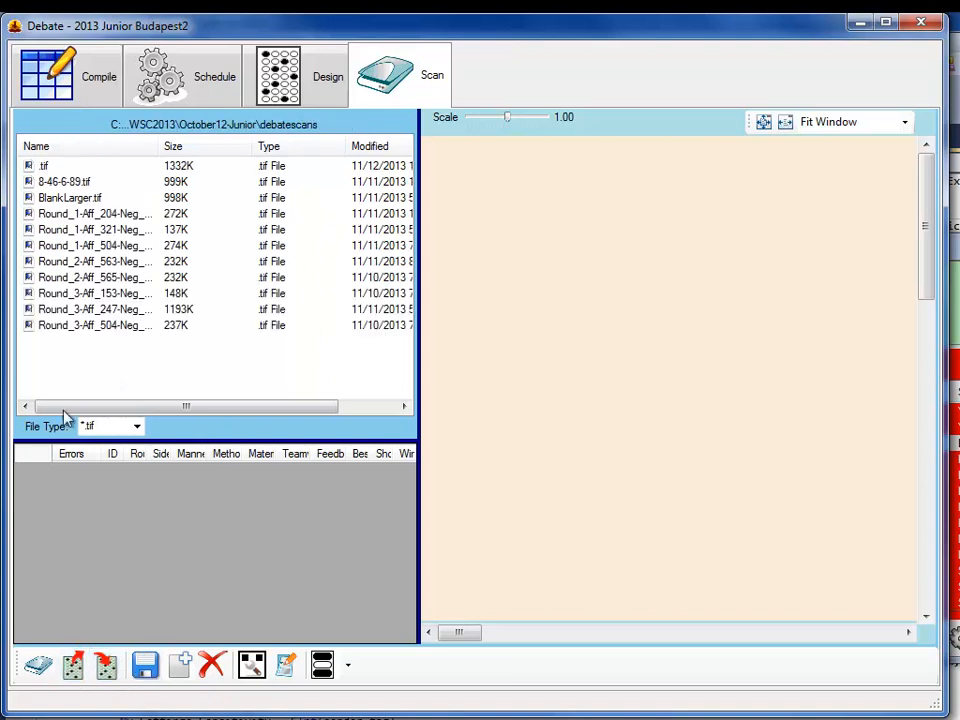
pyautogui.click(99, 215)
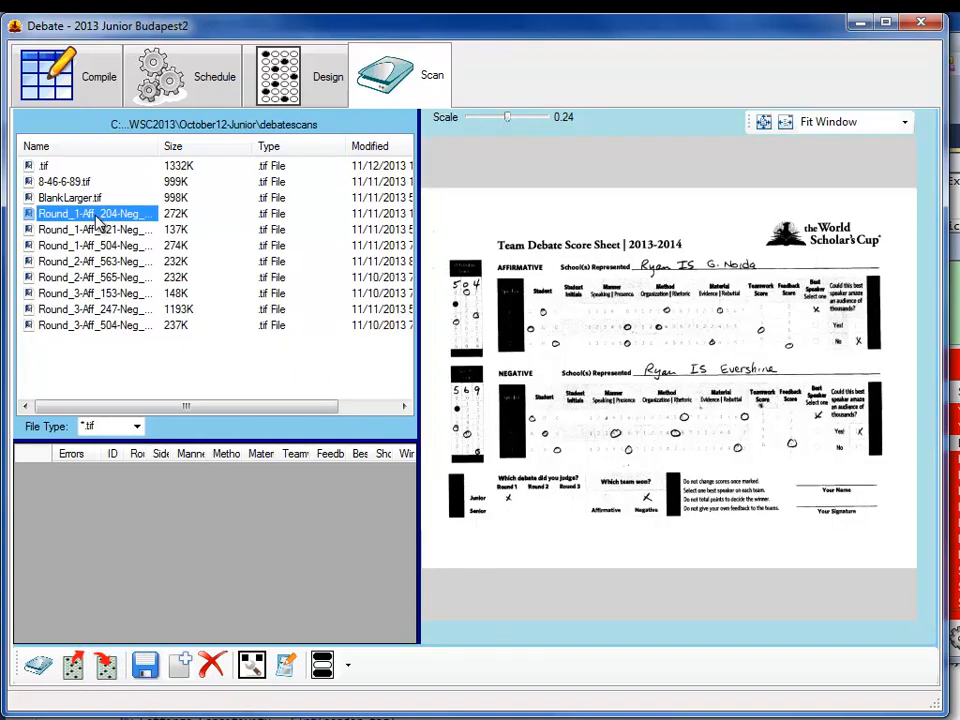
pyautogui.click(90, 246)
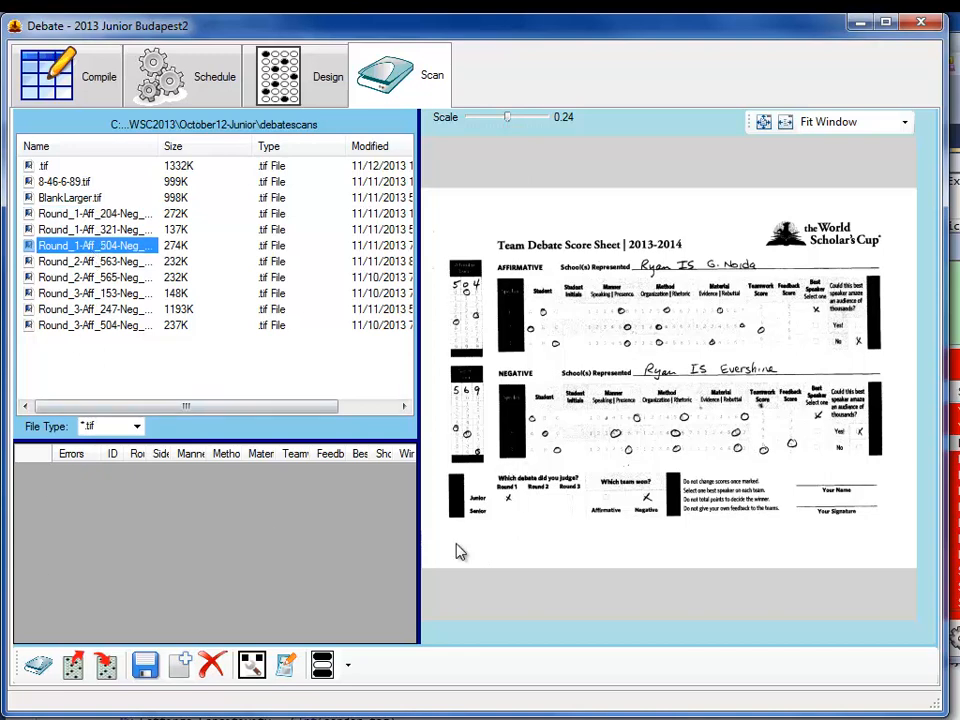
pyautogui.click(42, 670)
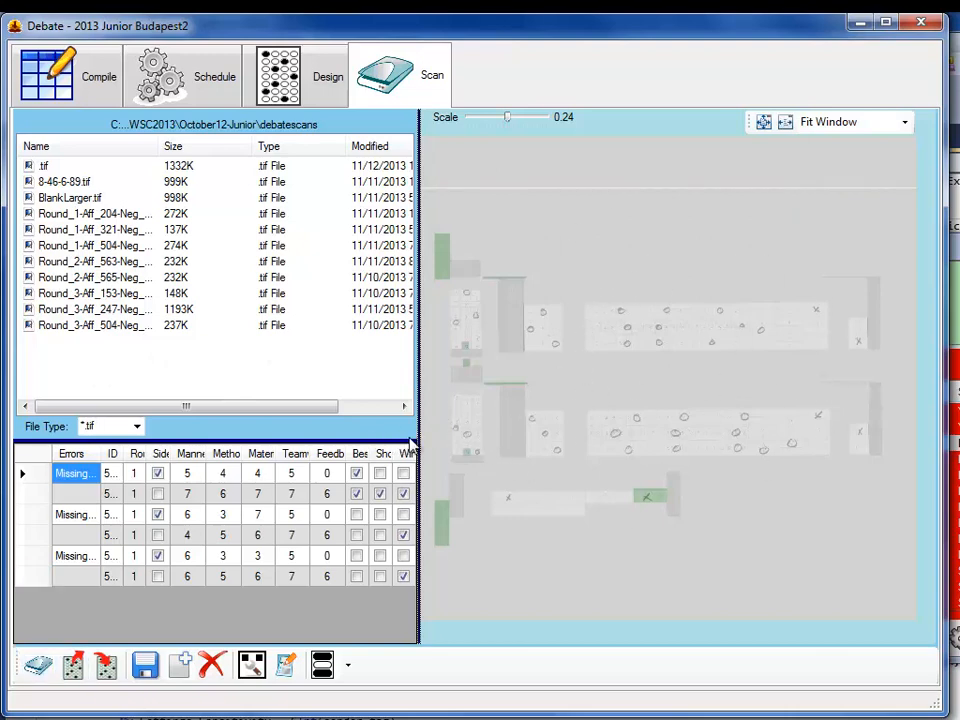
# Enlarge the score grid, scan the Round_2-Aff_563 sheet into it, and widen the Errors column to show the full error text.
pyautogui.moveTo(416, 435); pyautogui.dragTo(757, 451)
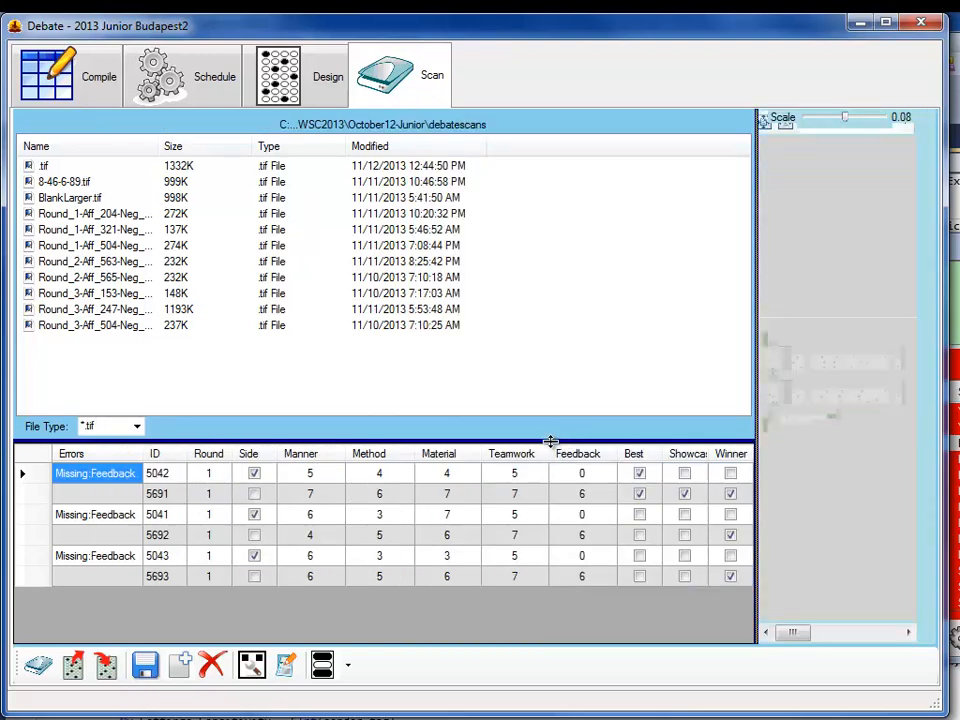
pyautogui.moveTo(550, 441); pyautogui.dragTo(559, 304)
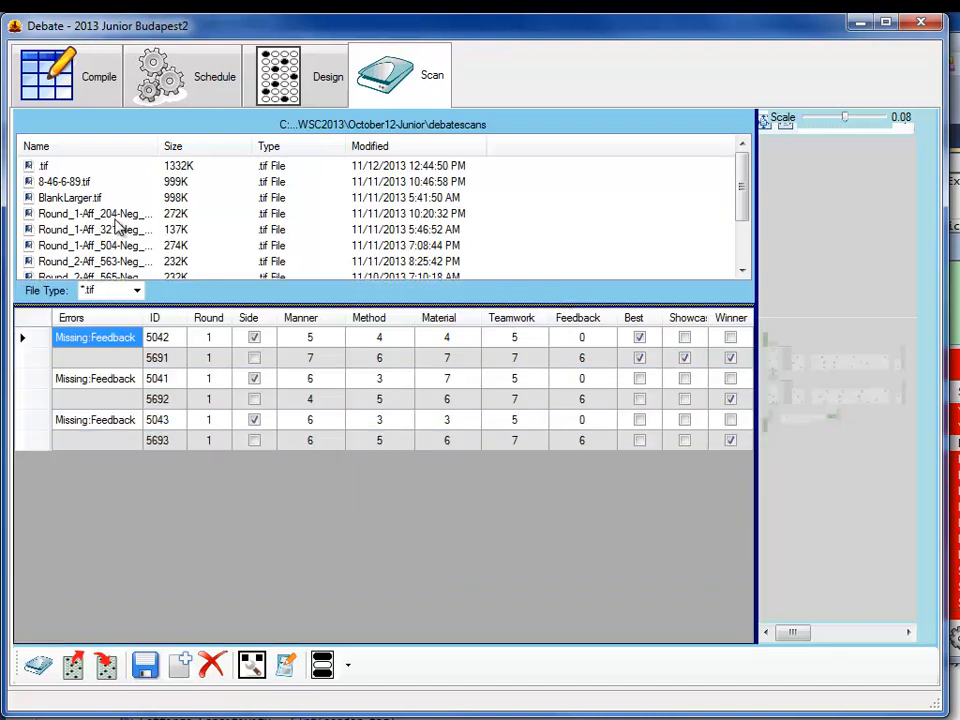
pyautogui.click(112, 263)
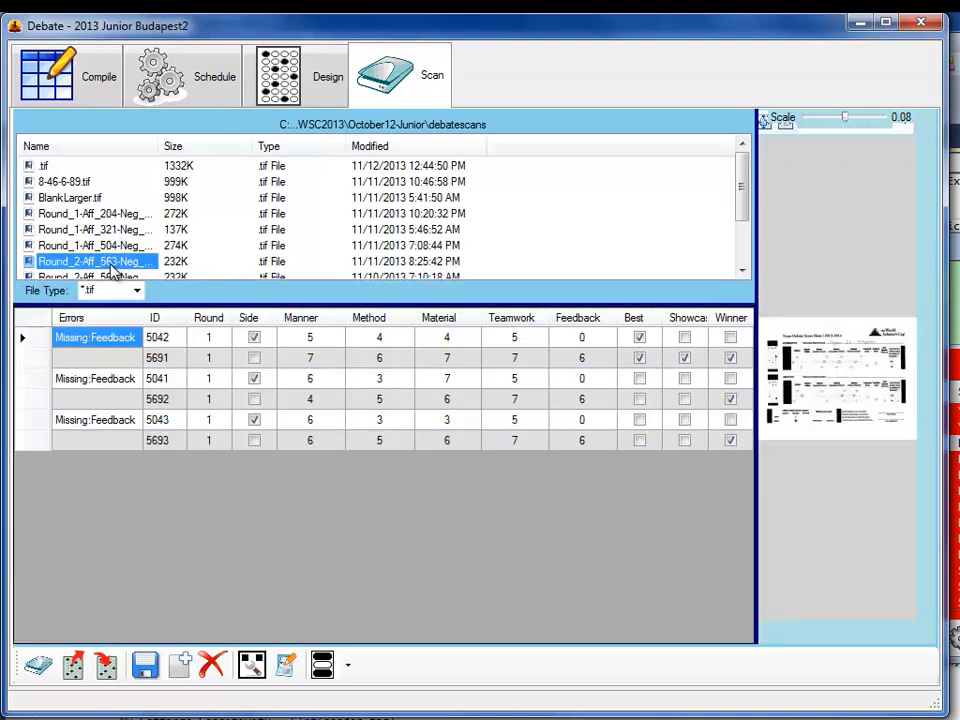
pyautogui.click(36, 668)
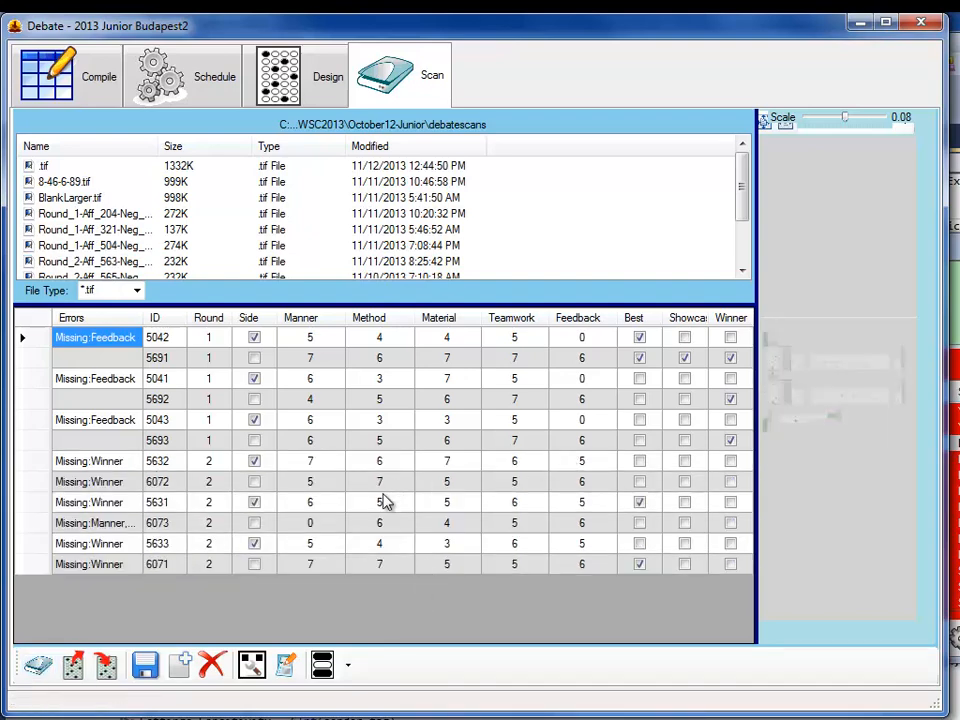
pyautogui.moveTo(141, 317); pyautogui.dragTo(192, 317)
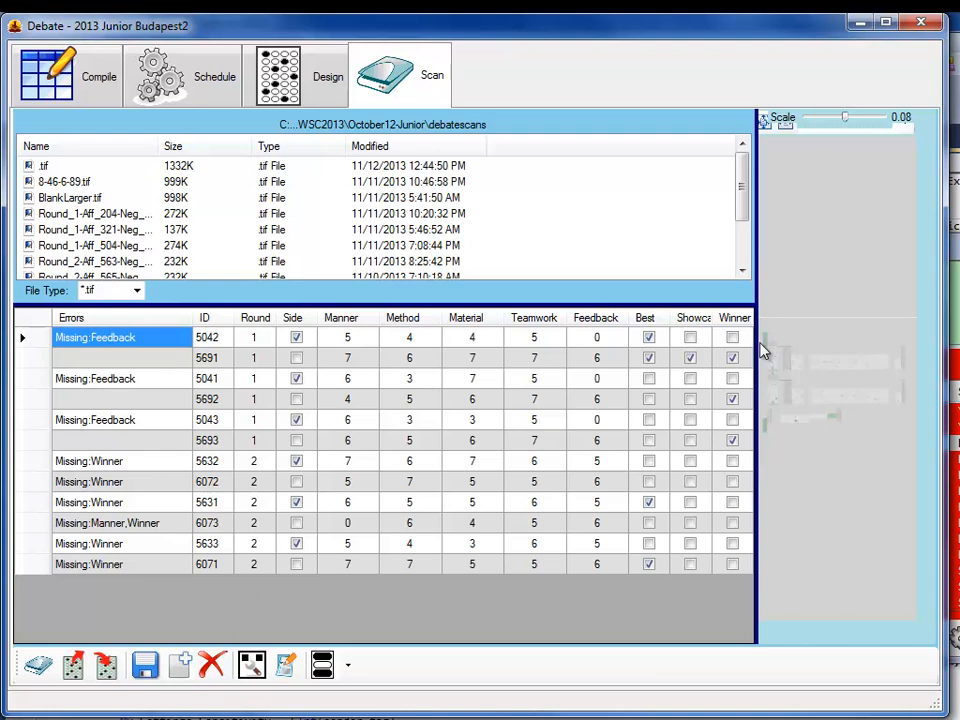
# Enlarge the preview and select score rows from both rounds to compare their missing marks with the scanned sheets.
pyautogui.moveTo(754, 343); pyautogui.dragTo(537, 380)
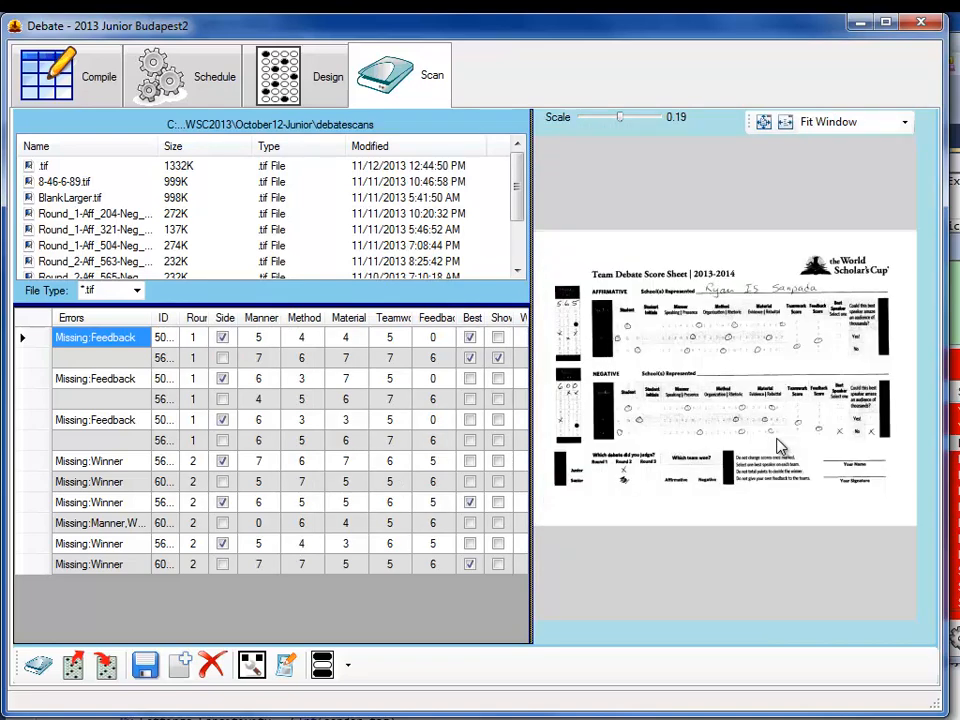
pyautogui.click(29, 360)
pyautogui.click(24, 511)
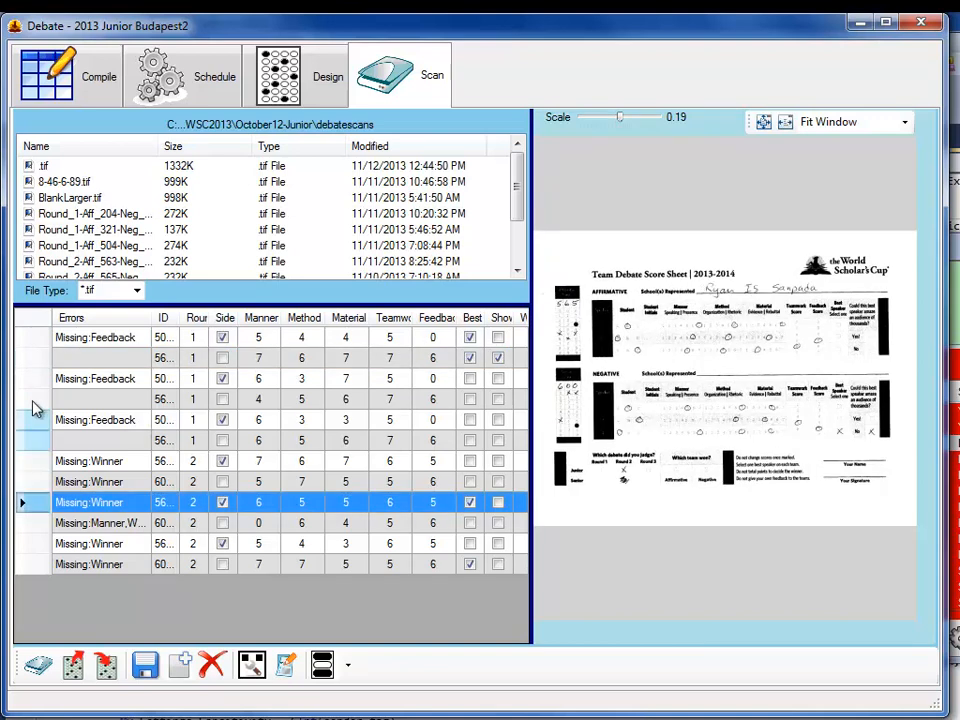
pyautogui.click(34, 339)
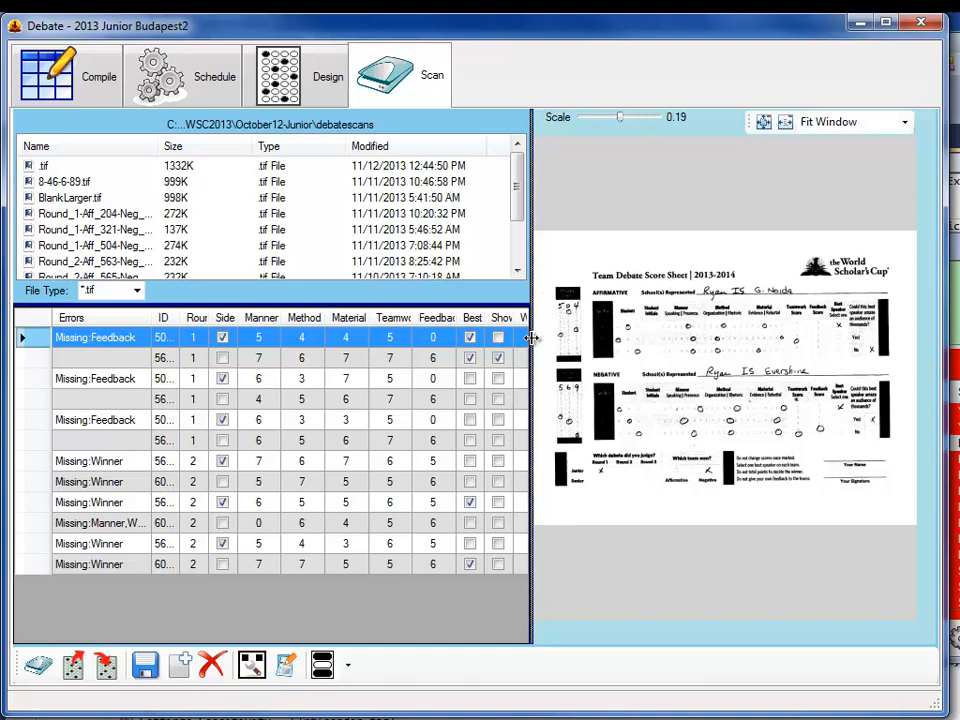
pyautogui.moveTo(531, 338); pyautogui.dragTo(178, 362)
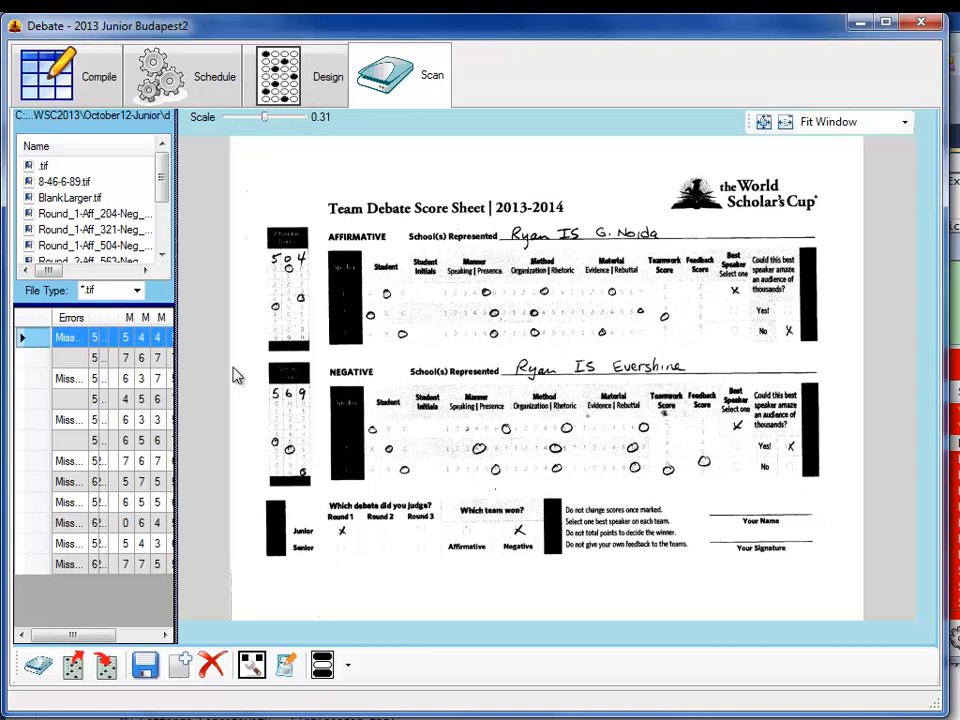
# Widen the score grid again and set the missing Feedback score to 4 for the three Round 1 affirmative debaters.
pyautogui.moveTo(180, 374); pyautogui.dragTo(697, 402)
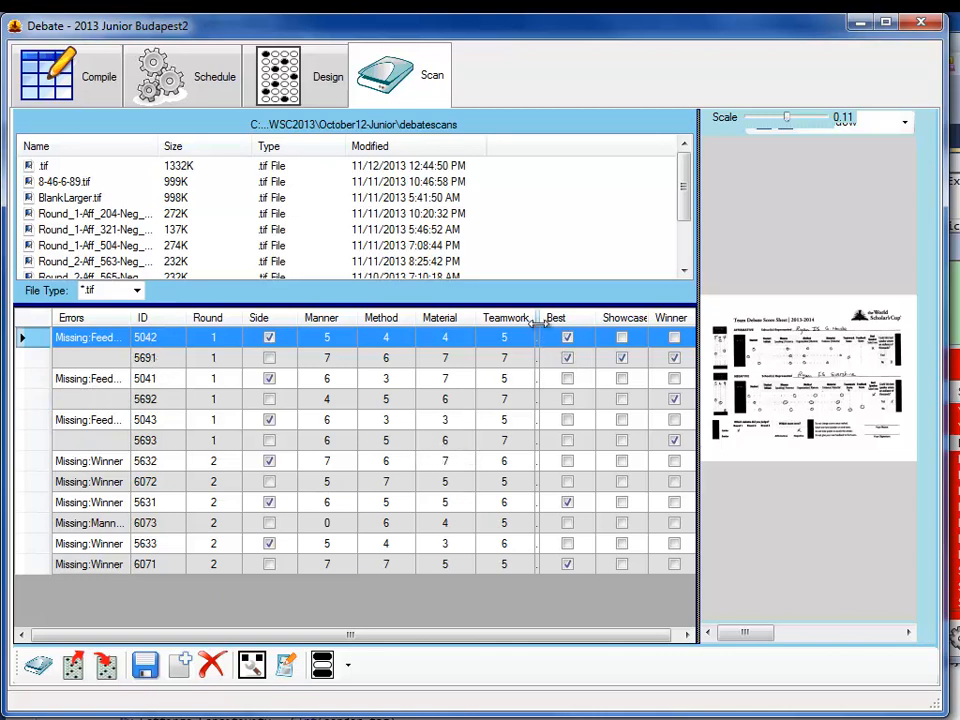
pyautogui.moveTo(547, 327); pyautogui.dragTo(565, 350)
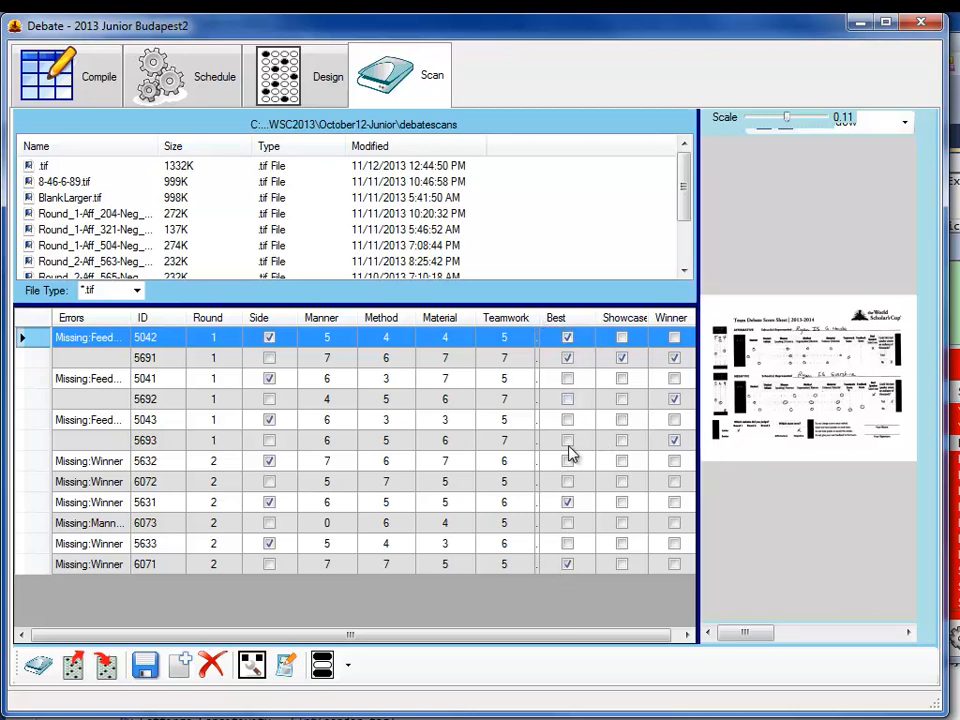
pyautogui.click(536, 424)
pyautogui.click(538, 428)
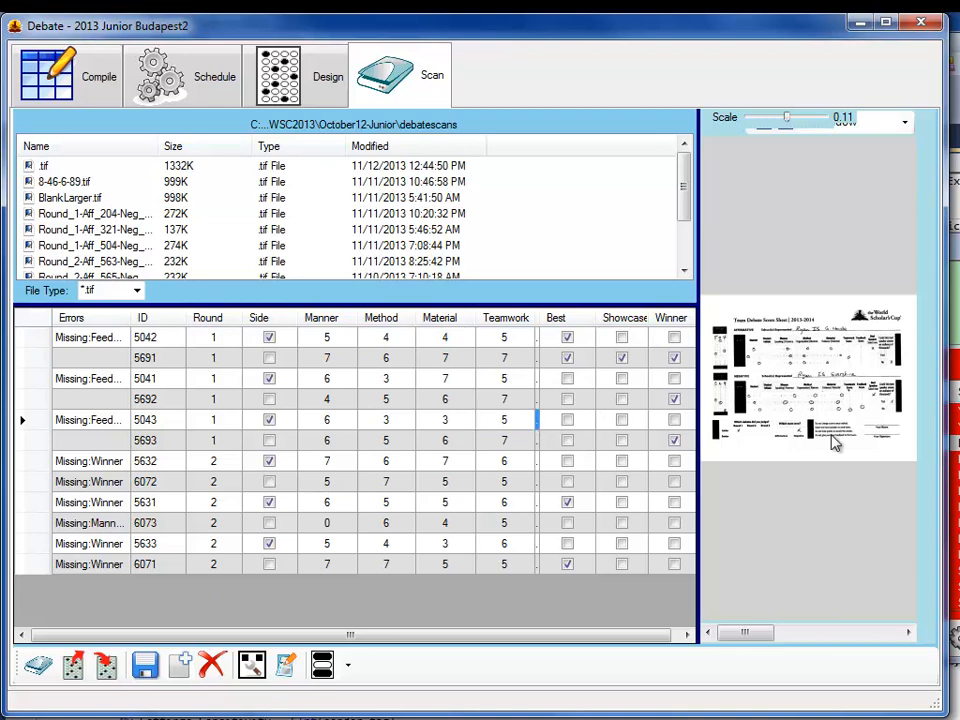
pyautogui.press('Up')
pyautogui.press('Up')
pyautogui.press('Up')
pyautogui.press('Up')
pyautogui.press('F2')
pyautogui.press('Down')
pyautogui.press('Down')
pyautogui.press('Down')
pyautogui.press('Down')
pyautogui.press('Down')
# Close and reopen the debate window in its Scan section, fit it on screen, and enlarge the score grid to show all columns.
pyautogui.click(920, 22)
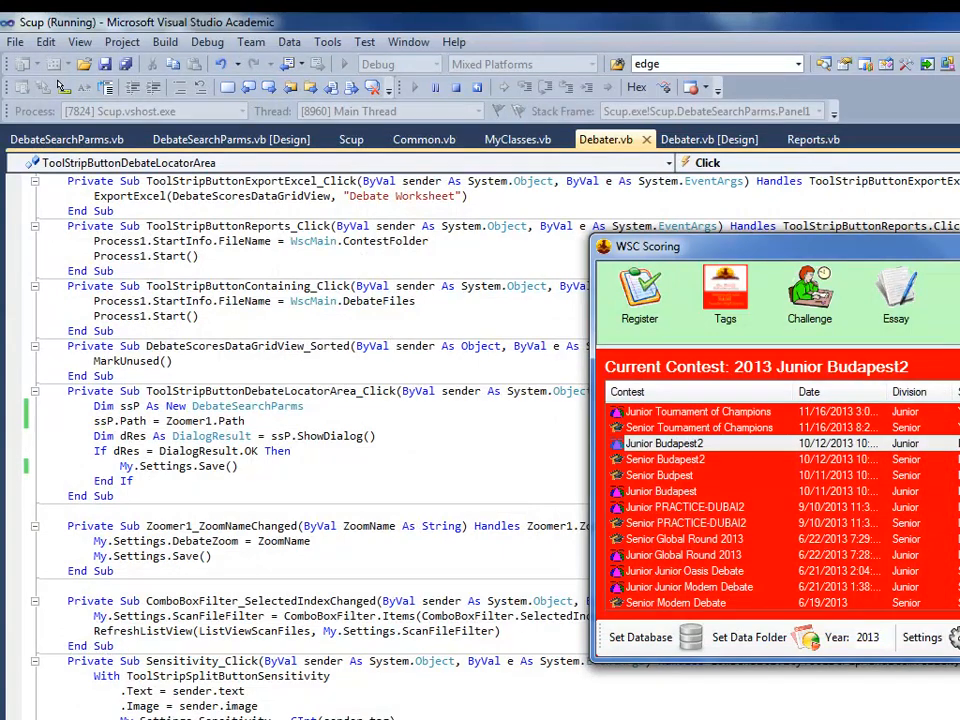
pyautogui.click(958, 290)
pyautogui.click(378, 79)
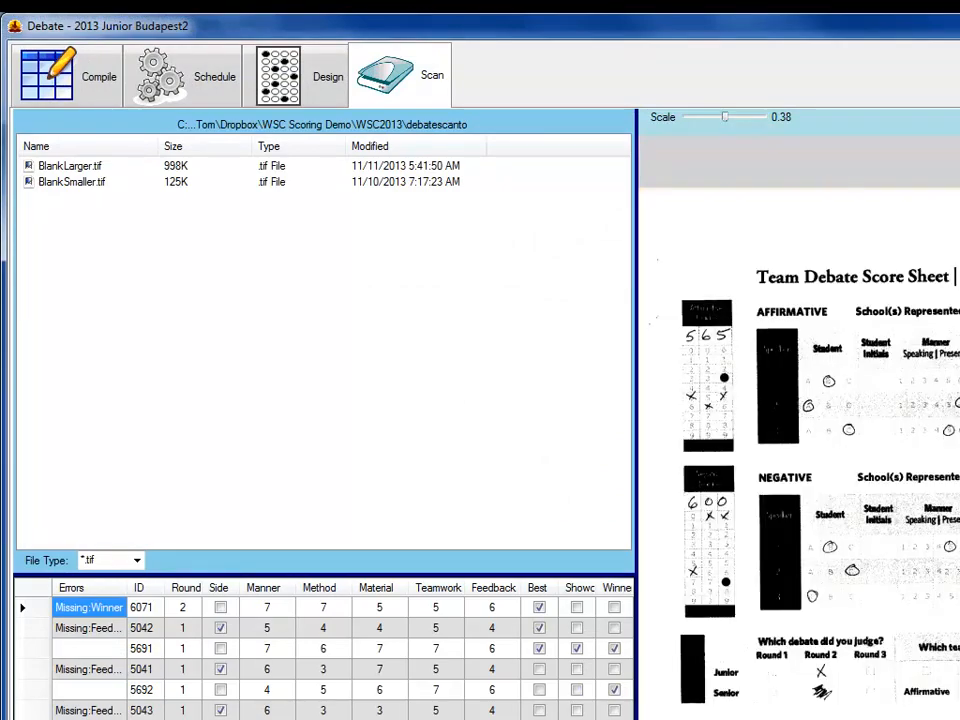
pyautogui.moveTo(959, 719); pyautogui.dragTo(925, 707)
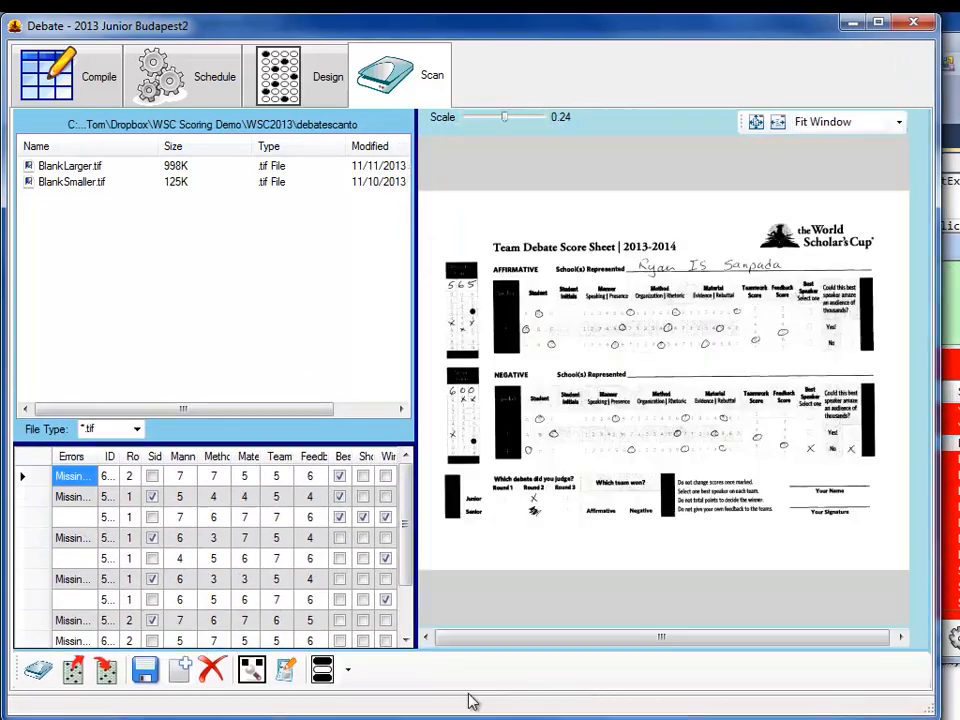
pyautogui.moveTo(415, 470); pyautogui.dragTo(658, 602)
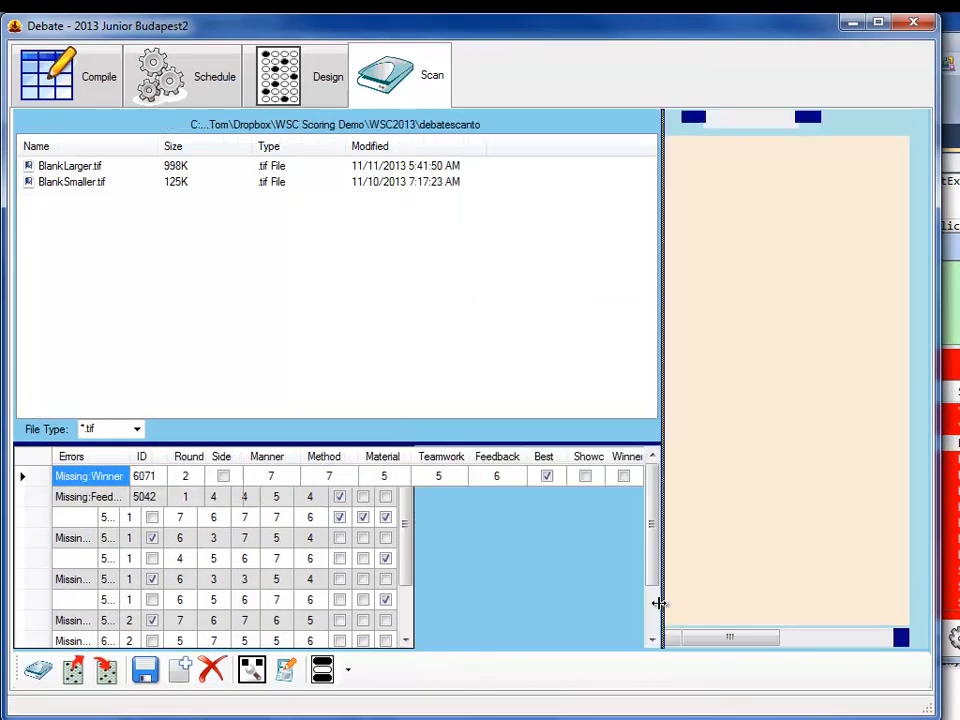
pyautogui.moveTo(412, 450); pyautogui.dragTo(432, 288)
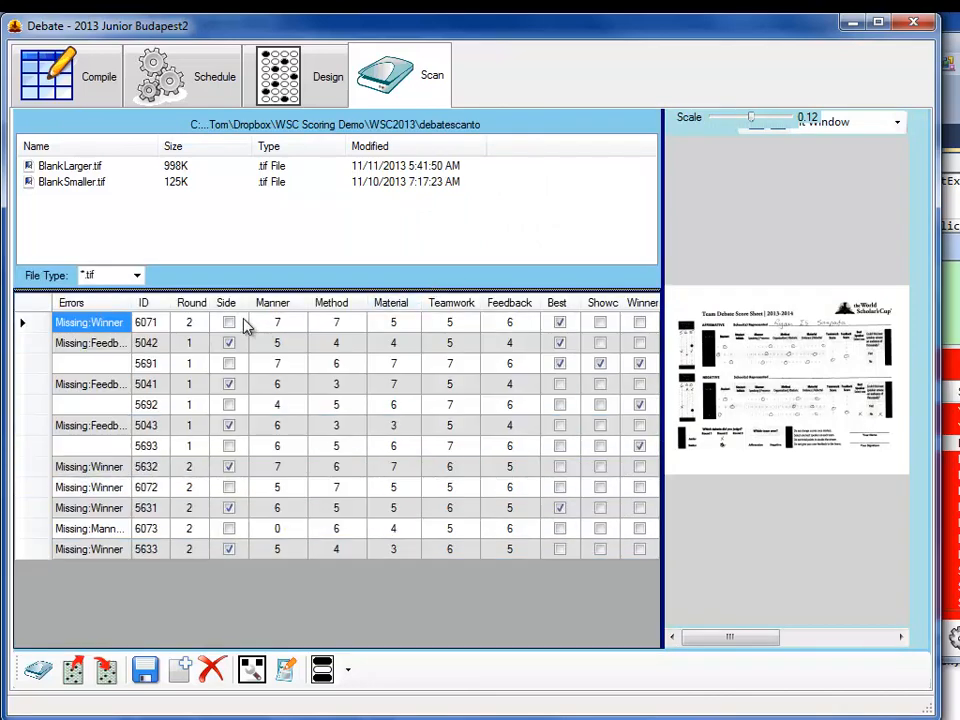
# Check the Feedback scores of the three Round 1 affirmative debaters and clear their Missing:Feedback errors.
pyautogui.click(512, 343)
pyautogui.click(512, 384)
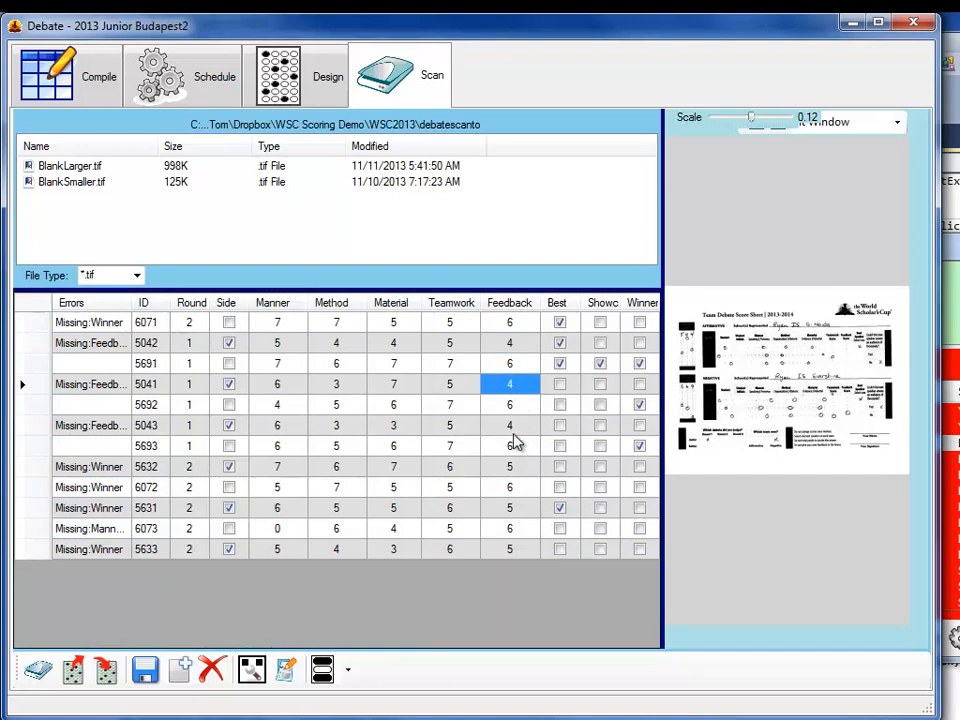
pyautogui.click(513, 428)
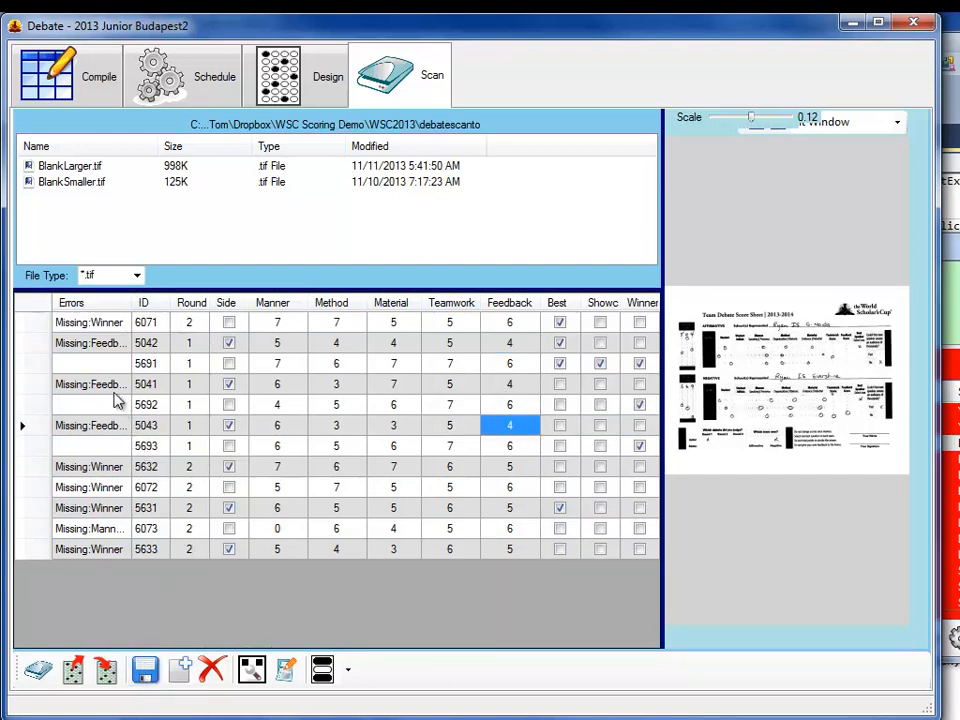
pyautogui.click(96, 347)
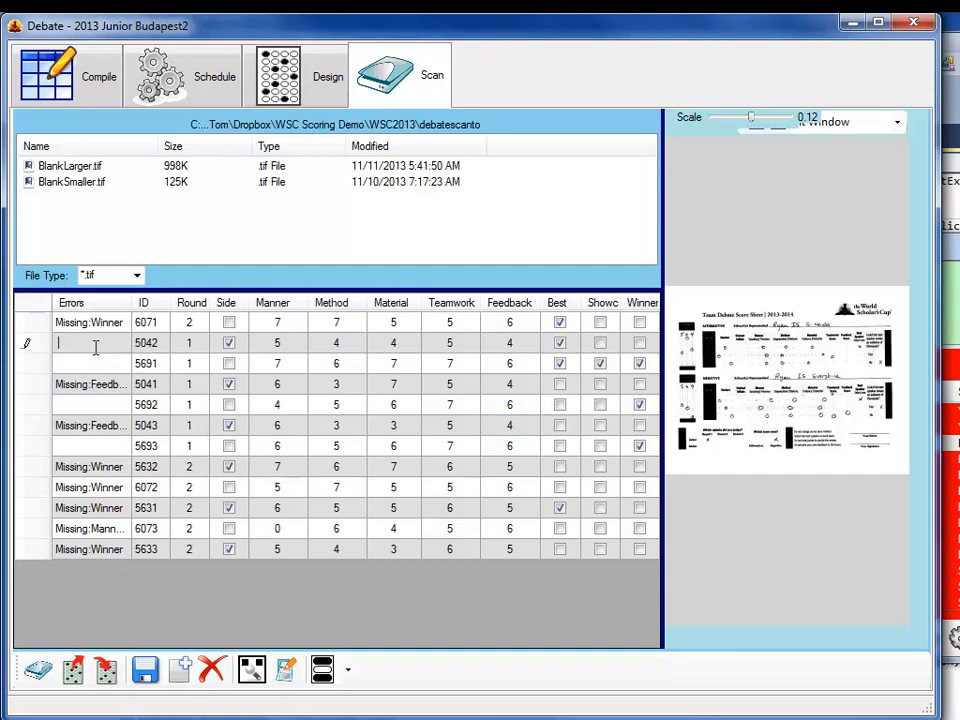
pyautogui.press('Down')
pyautogui.press('Down')
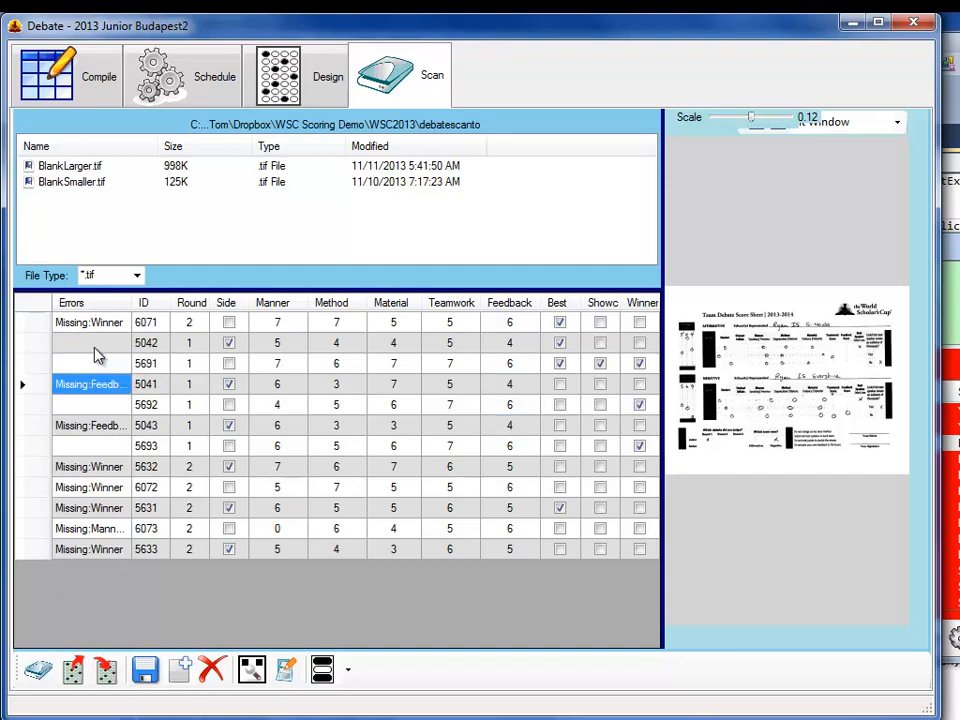
pyautogui.press('Down')
pyautogui.press('Down')
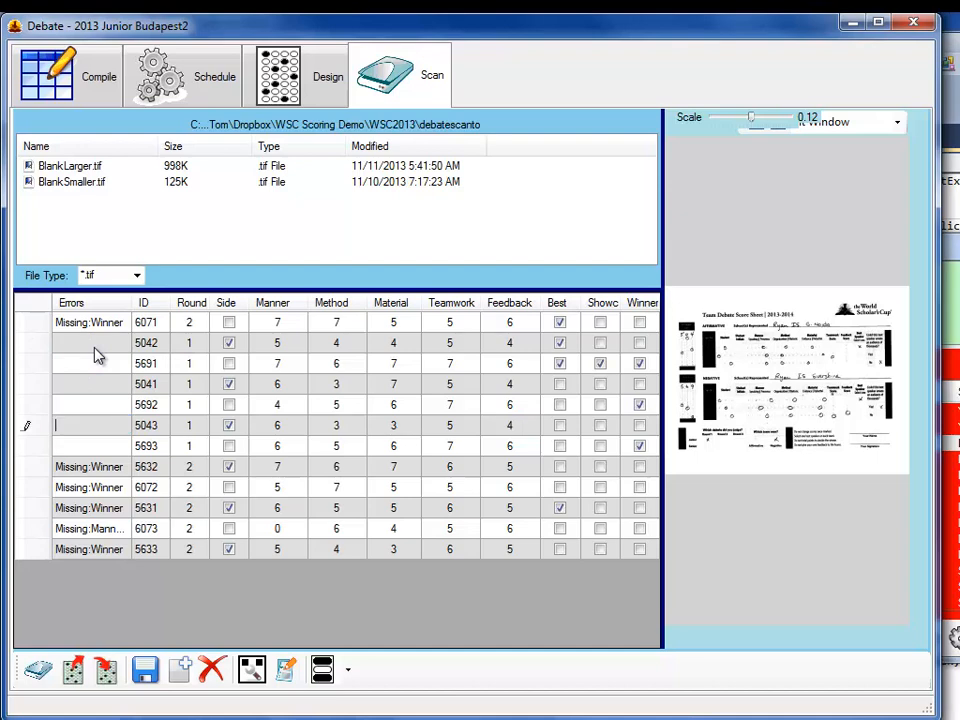
pyautogui.press('Down')
pyautogui.press('Down')
# Fit the Errors column to its text and compare the Round 2 rows flagged Missing:Winner with the enlarged score sheet.
pyautogui.click(226, 330)
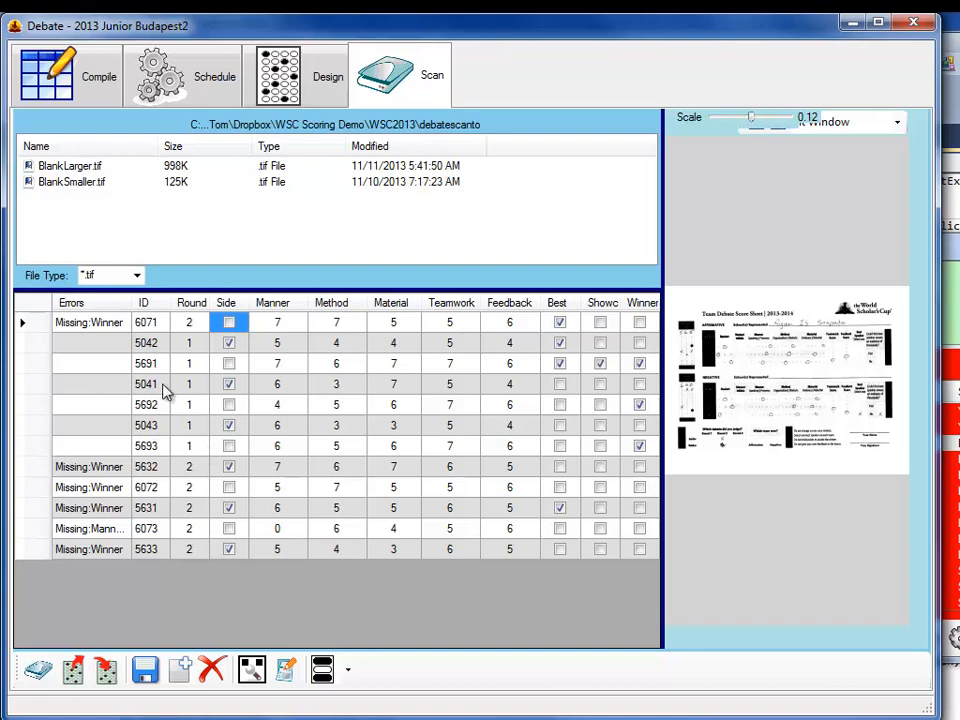
pyautogui.doubleClick(130, 302)
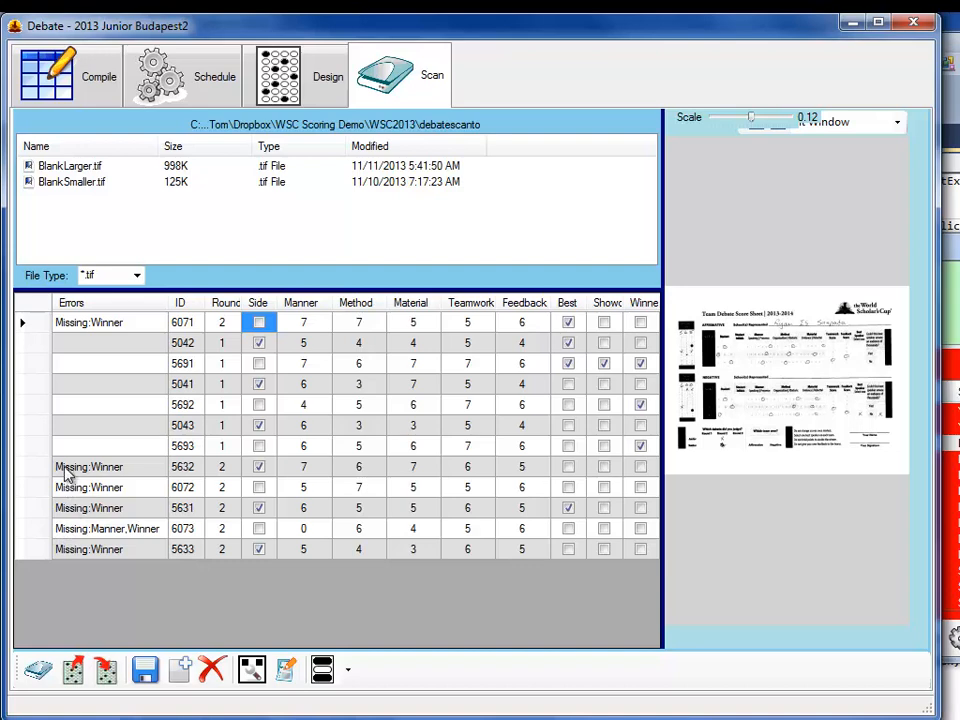
pyautogui.click(70, 466)
pyautogui.click(100, 489)
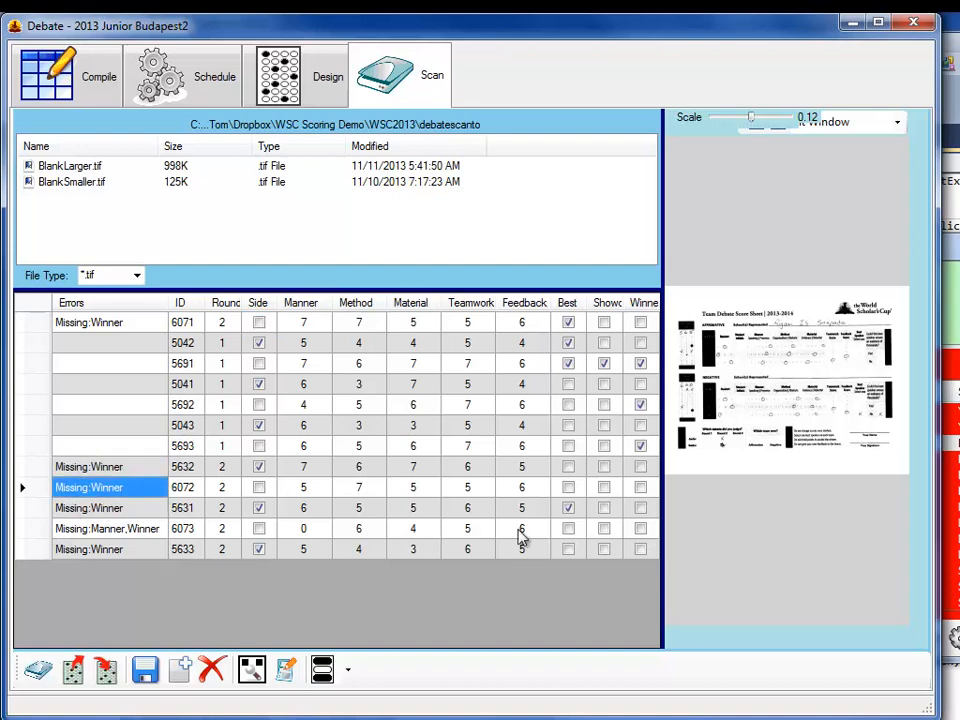
pyautogui.moveTo(664, 510); pyautogui.dragTo(306, 514)
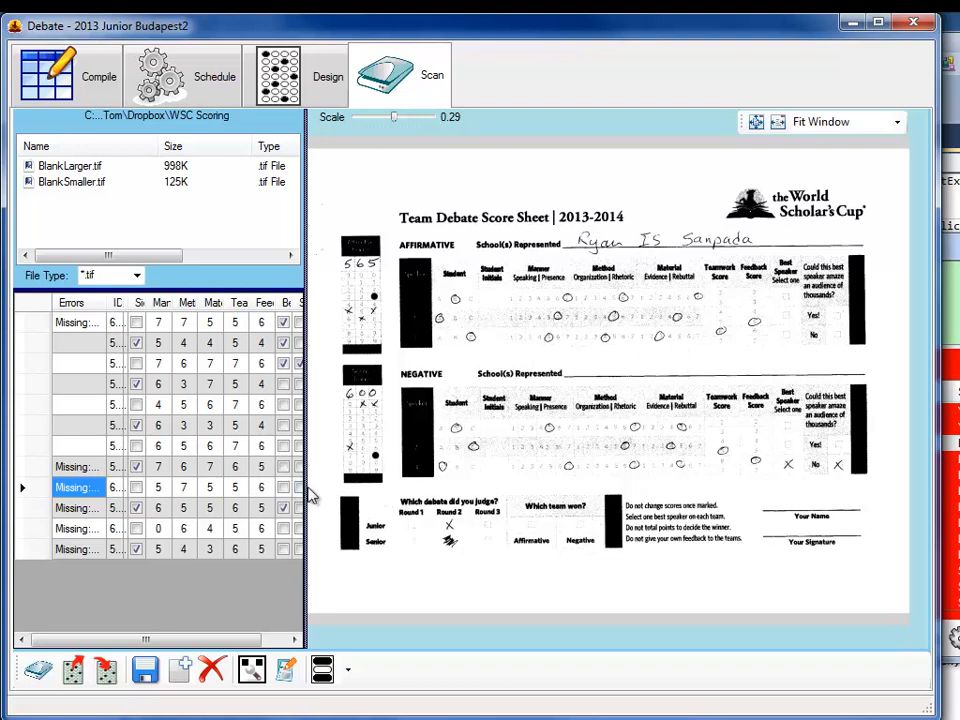
pyautogui.moveTo(310, 495); pyautogui.dragTo(688, 510)
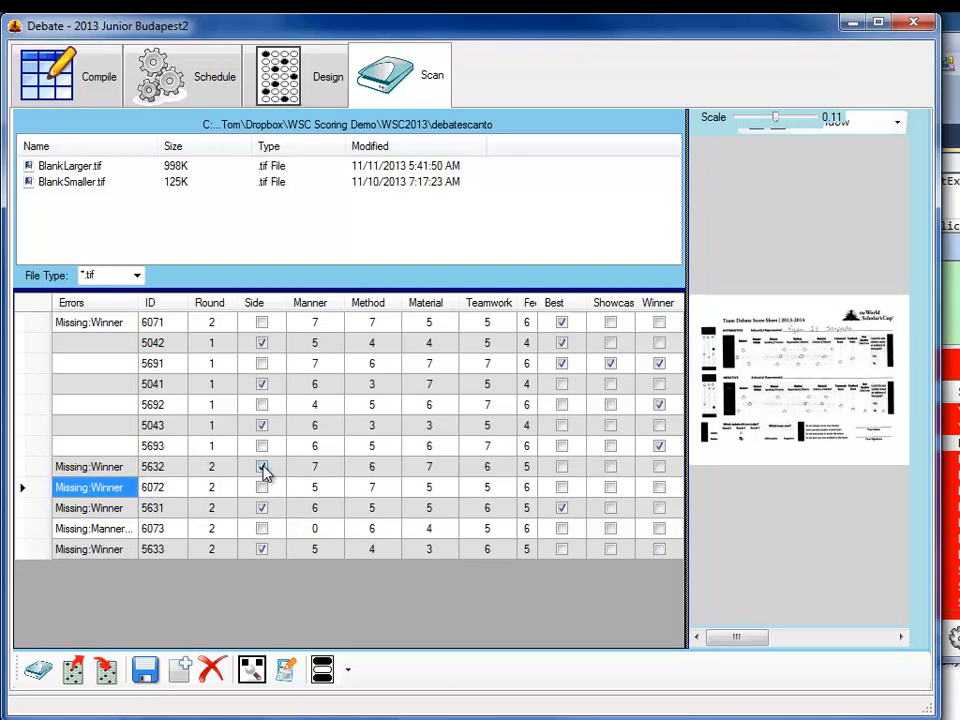
# Mark the three Round 2 negative debaters as winners and select the first row's Missing:Winner error.
pyautogui.click(659, 488)
pyautogui.click(659, 529)
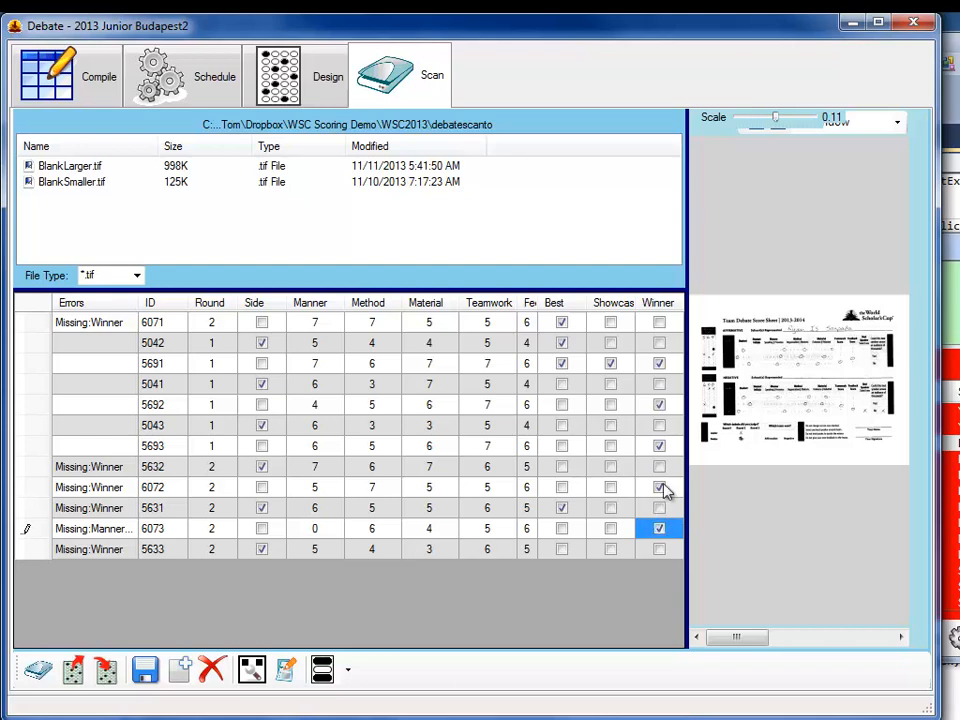
pyautogui.click(660, 323)
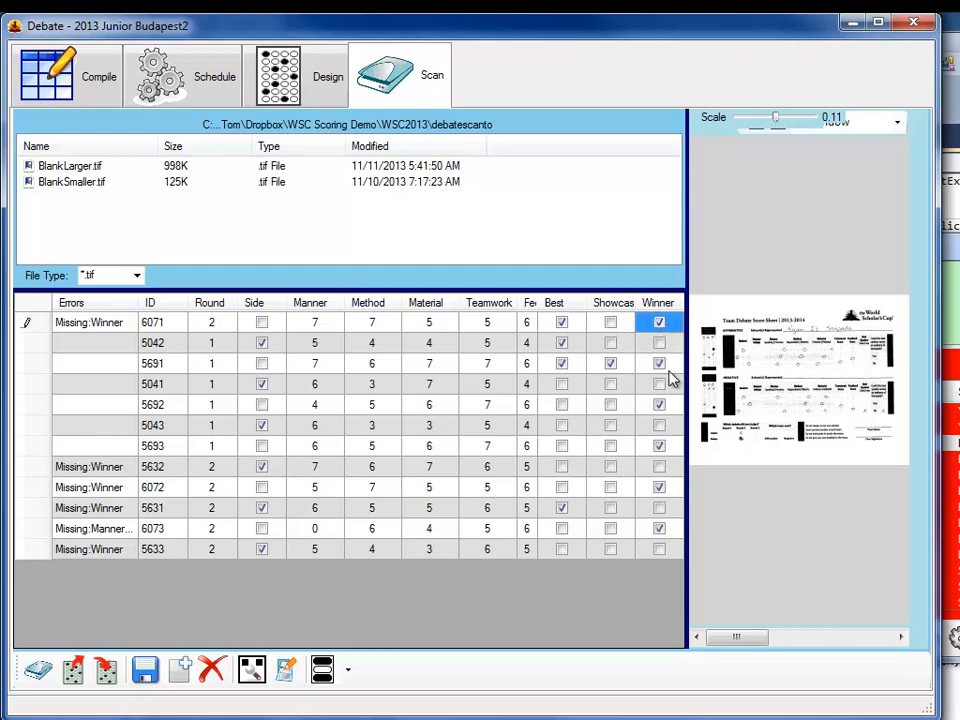
pyautogui.click(85, 330)
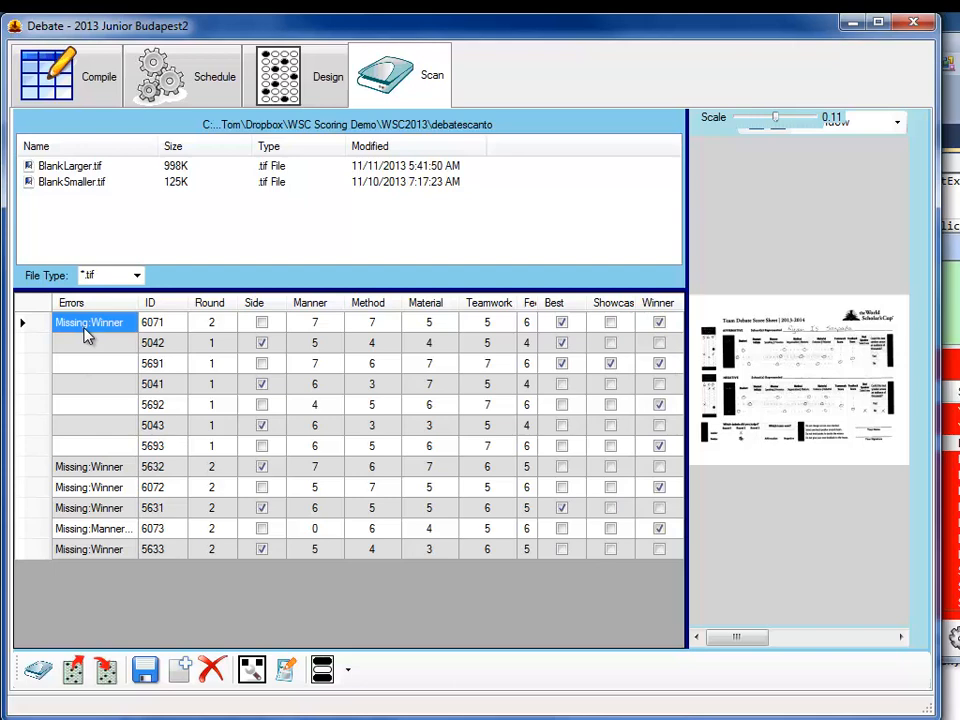
# Clear the Missing:Winner and Missing:Manner entries in the Errors column for the three Round 2 negative debaters marked as winners.
pyautogui.press('BackSpace')
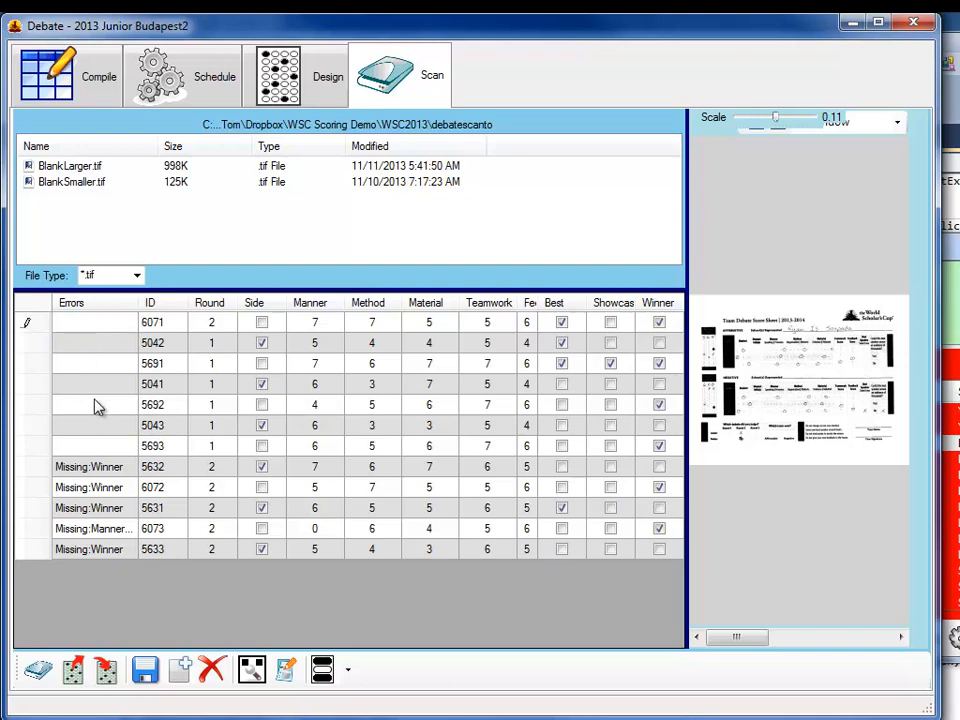
pyautogui.press('Return')
pyautogui.press('Down')
pyautogui.press('Down')
pyautogui.press('Down')
pyautogui.press('Down')
pyautogui.press('Down')
pyautogui.press('Down')
pyautogui.press('Down')
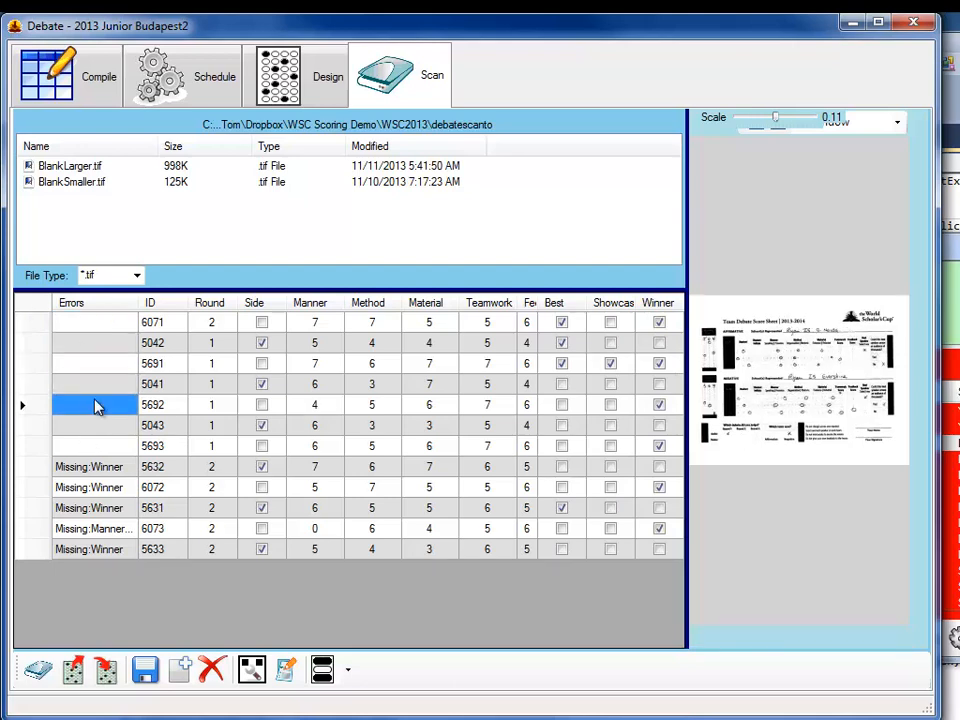
pyautogui.press('BackSpace')
pyautogui.press('Return')
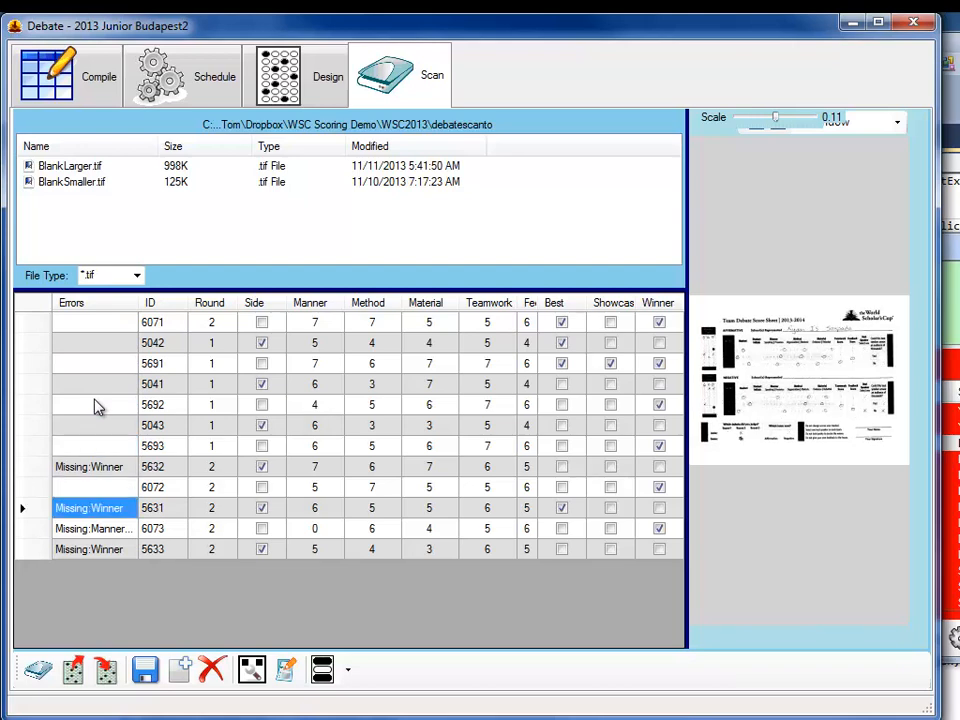
pyautogui.press('Down')
pyautogui.press('BackSpace')
pyautogui.press('Return')
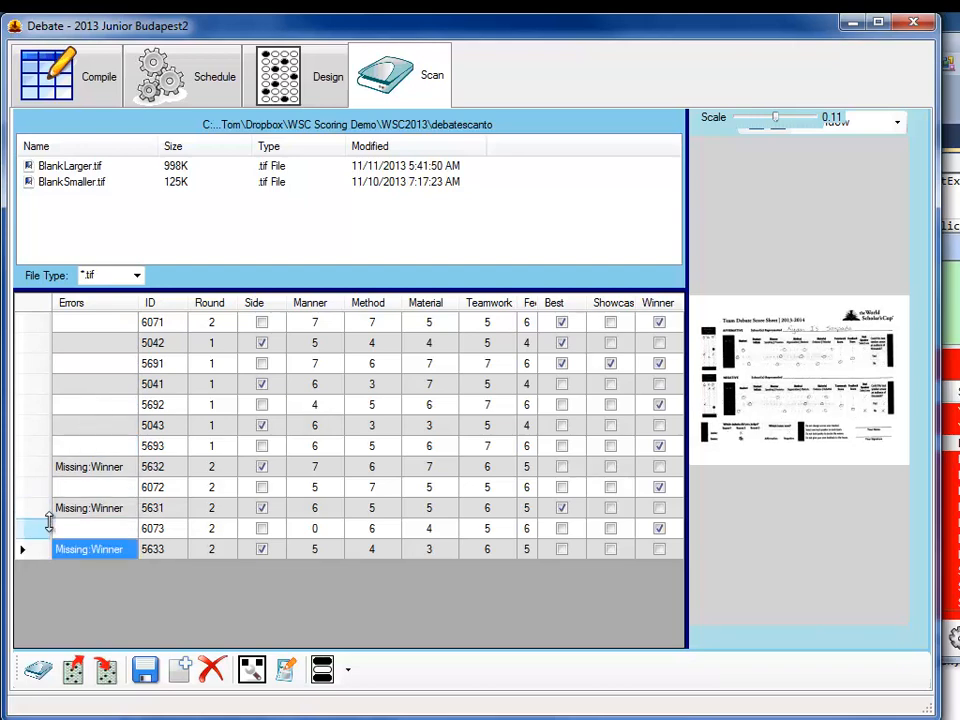
# Clear the Missing:Winner errors of the three Round 2 affirmative debaters.
pyautogui.click(105, 470)
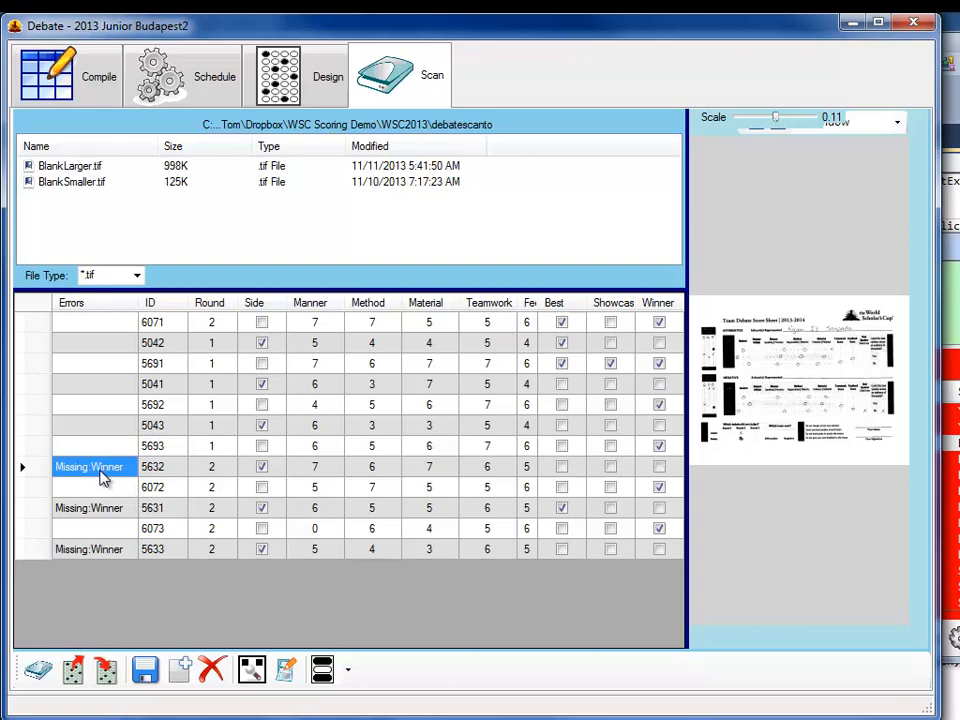
pyautogui.press('BackSpace')
pyautogui.press('Return')
pyautogui.press('Return')
pyautogui.press('BackSpace')
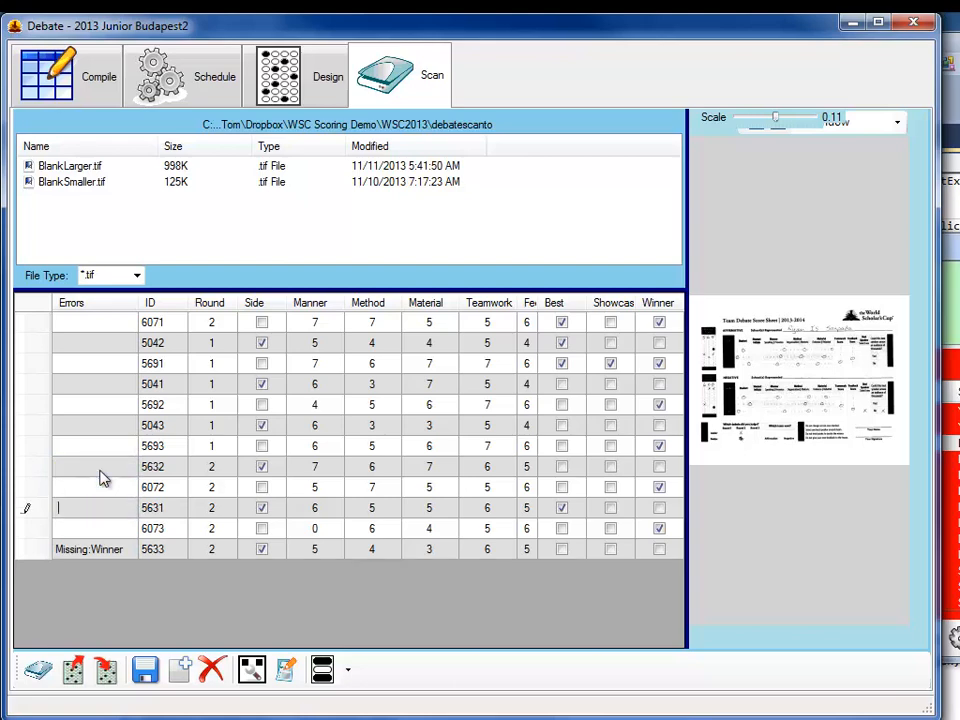
pyautogui.press('Return')
pyautogui.press('Return')
pyautogui.press('BackSpace')
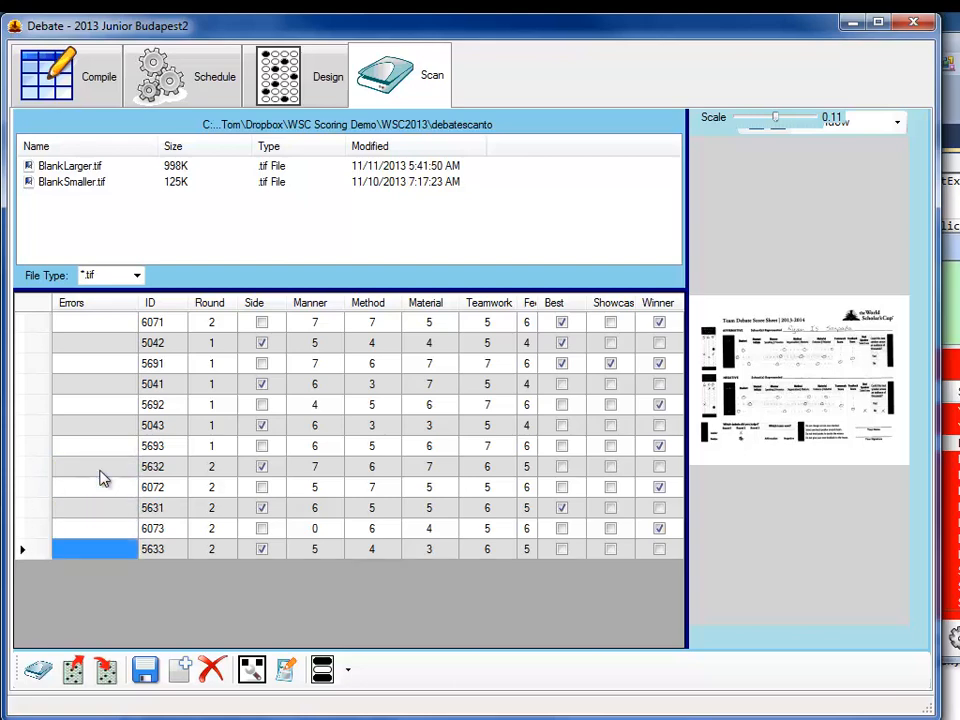
pyautogui.click(101, 472)
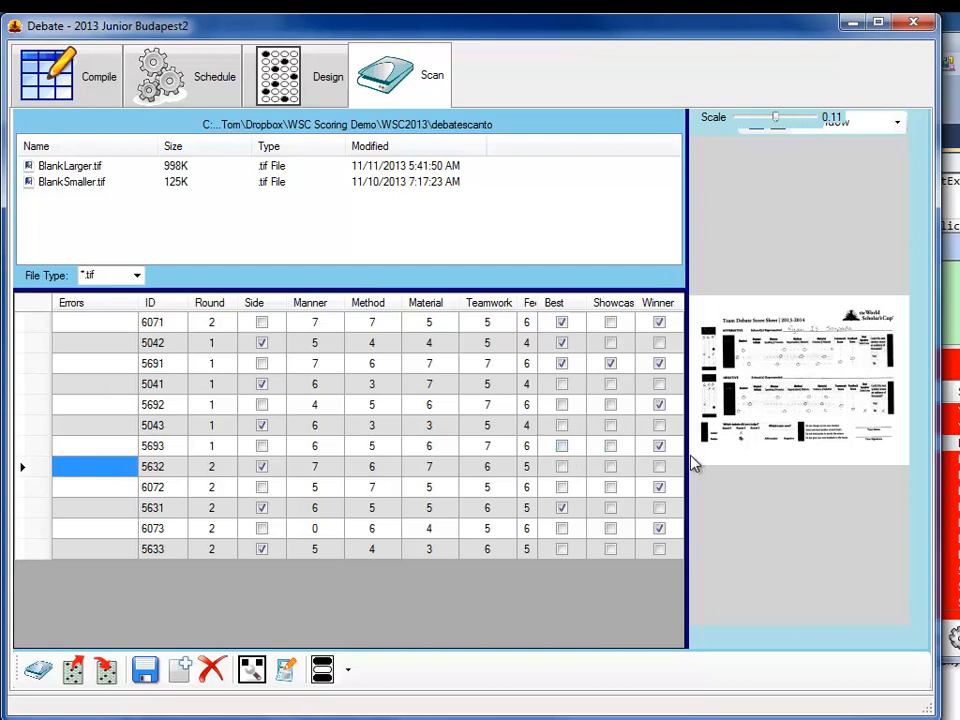
# Widen the score sheet preview and compare the sheets belonging to a Round 1 row and two Round 2 negative rows.
pyautogui.moveTo(687, 460); pyautogui.dragTo(470, 478)
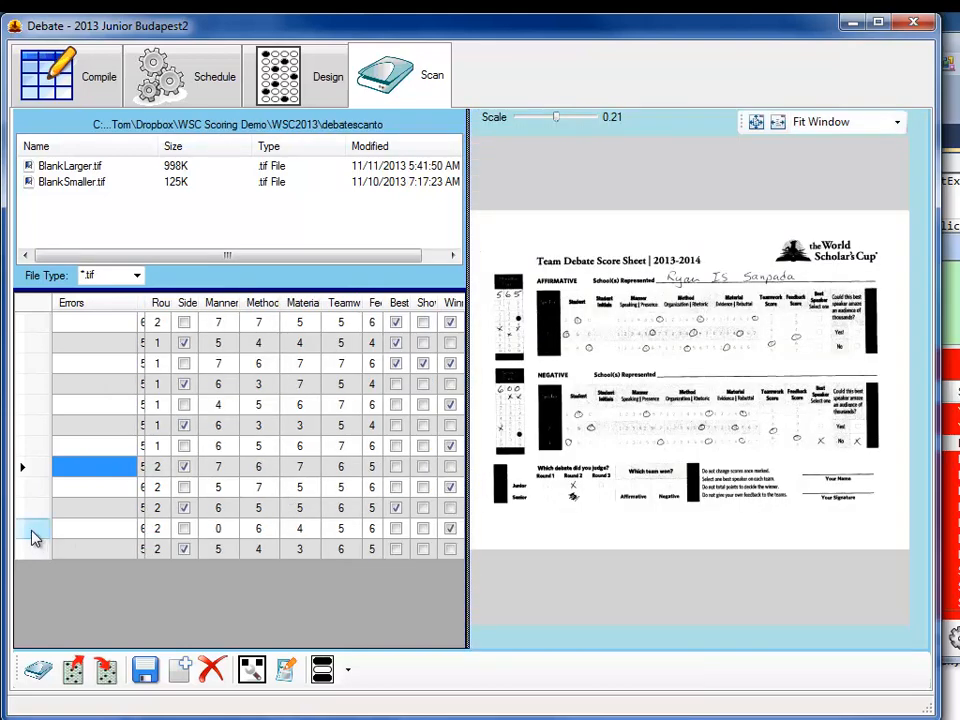
pyautogui.click(30, 529)
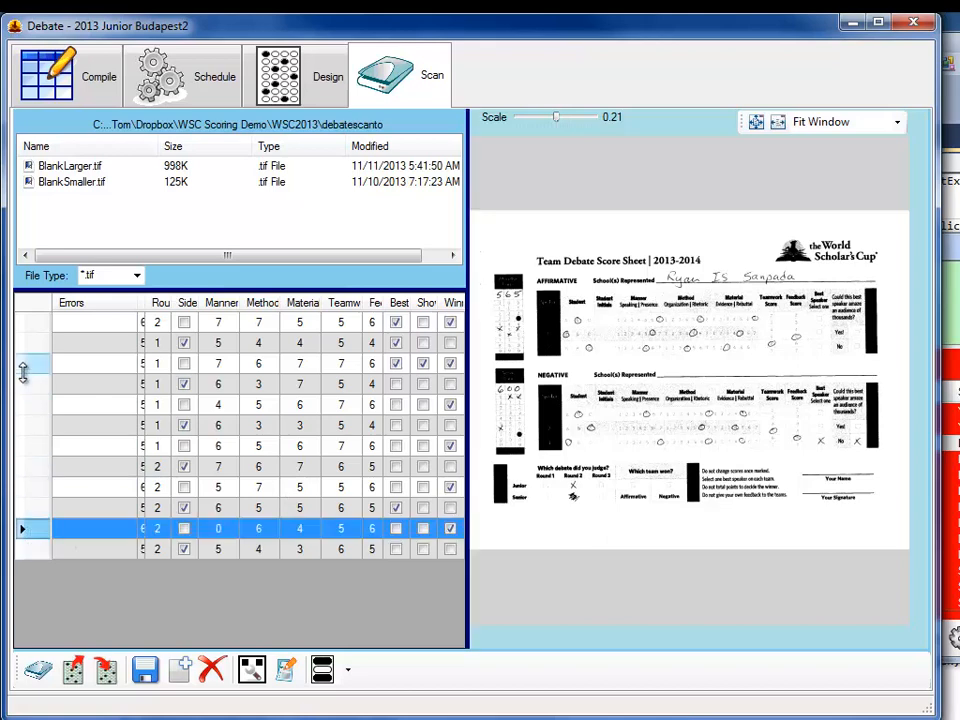
pyautogui.click(25, 366)
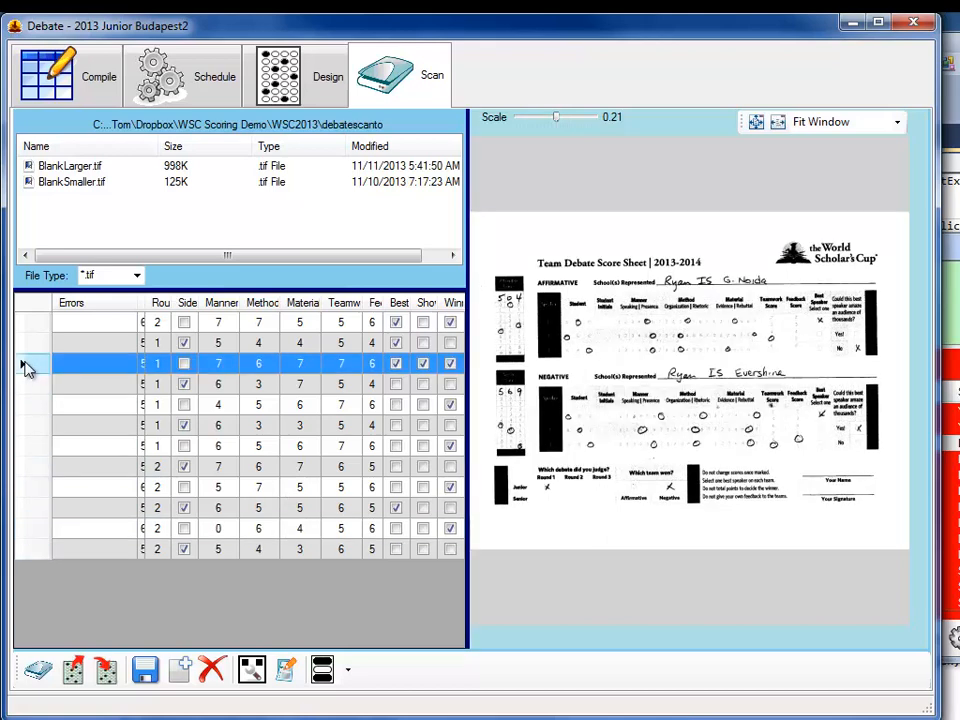
pyautogui.click(24, 326)
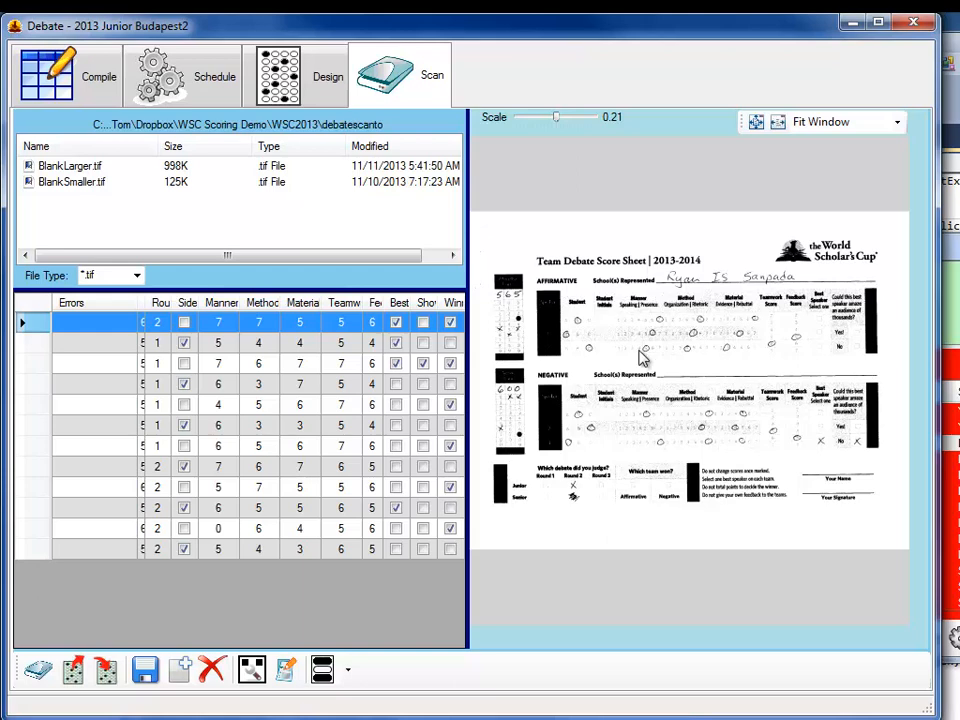
# Look at the High, Medium and Low Sensitivity scan options without choosing one, and switch to the Compile section.
pyautogui.click(347, 672)
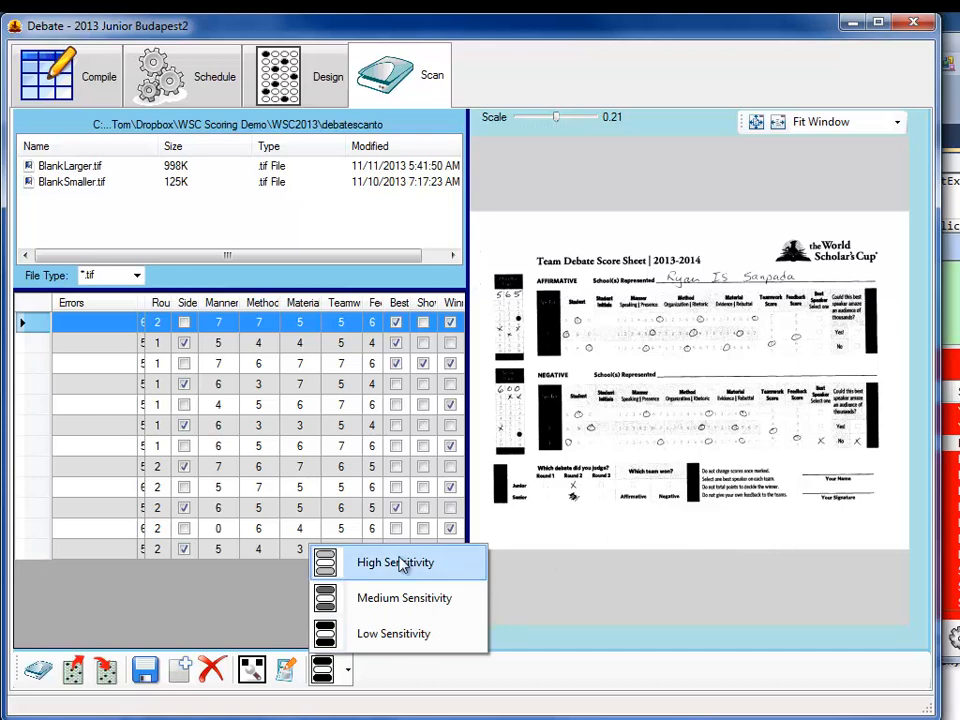
pyautogui.click(803, 627)
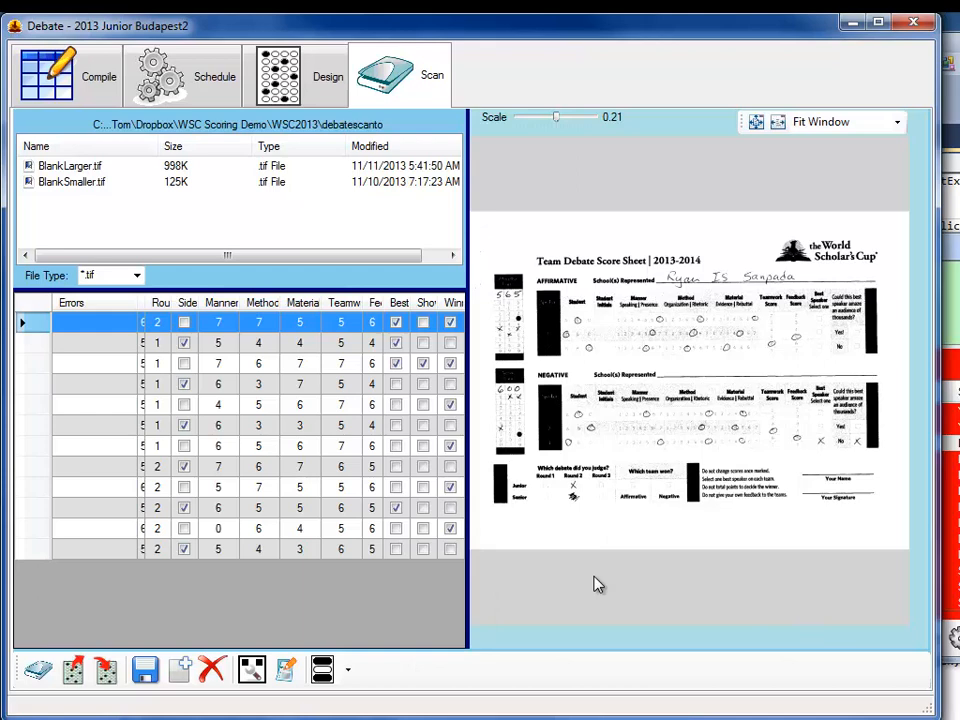
pyautogui.click(88, 87)
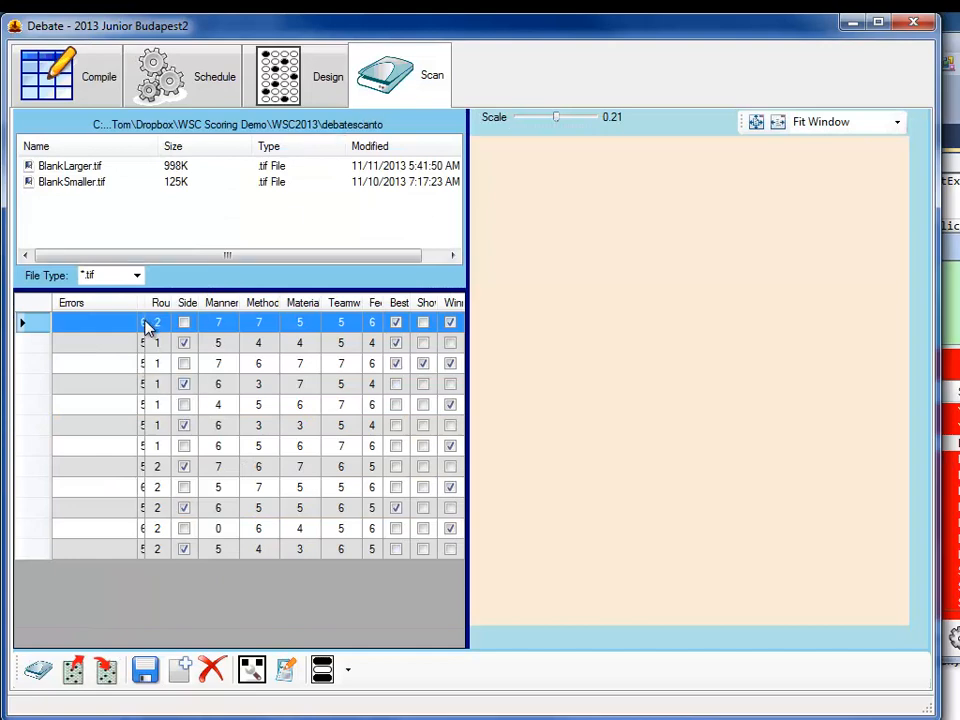
pyautogui.click(49, 73)
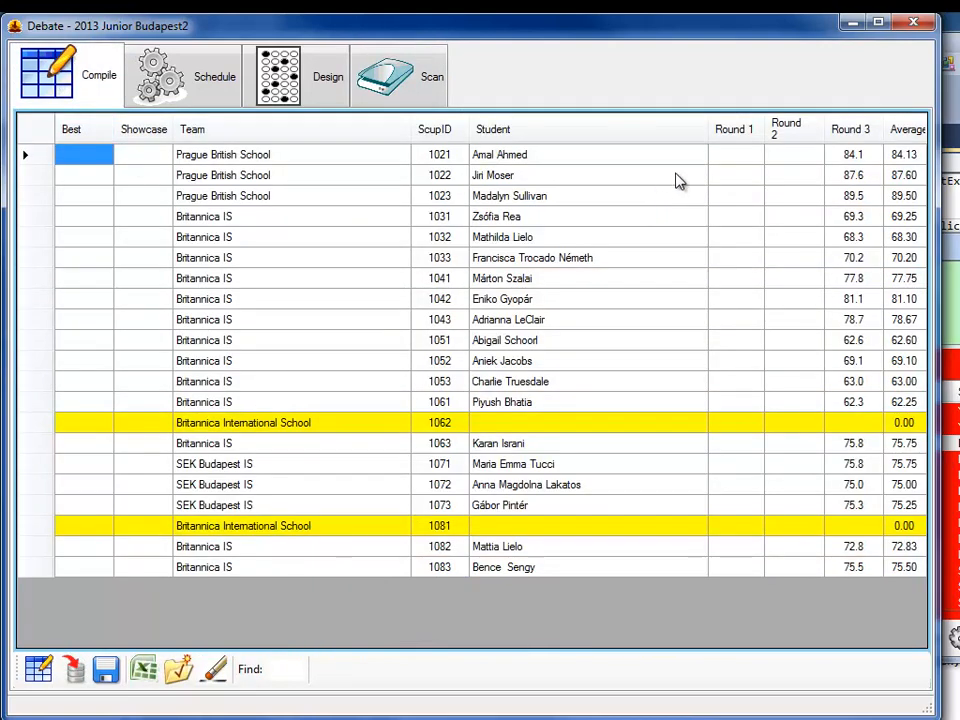